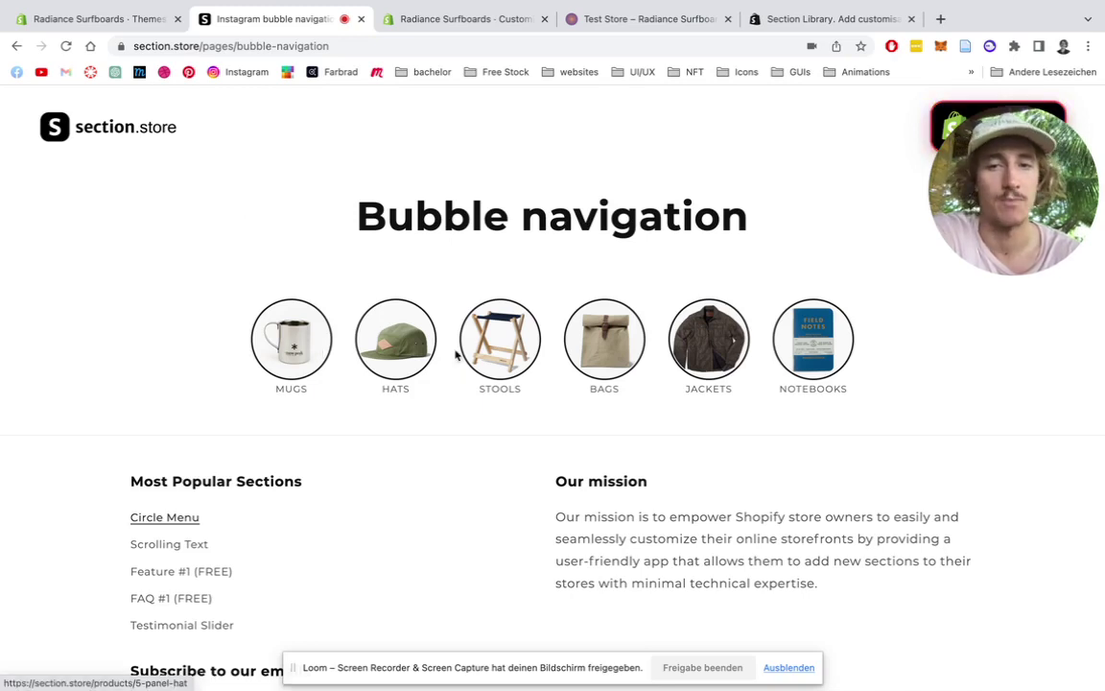
- Open the Double Wall Mug product page from the MUGS bubble on the Bubble navigation demo
{"action": "left_click", "coordinate": [300, 341]}
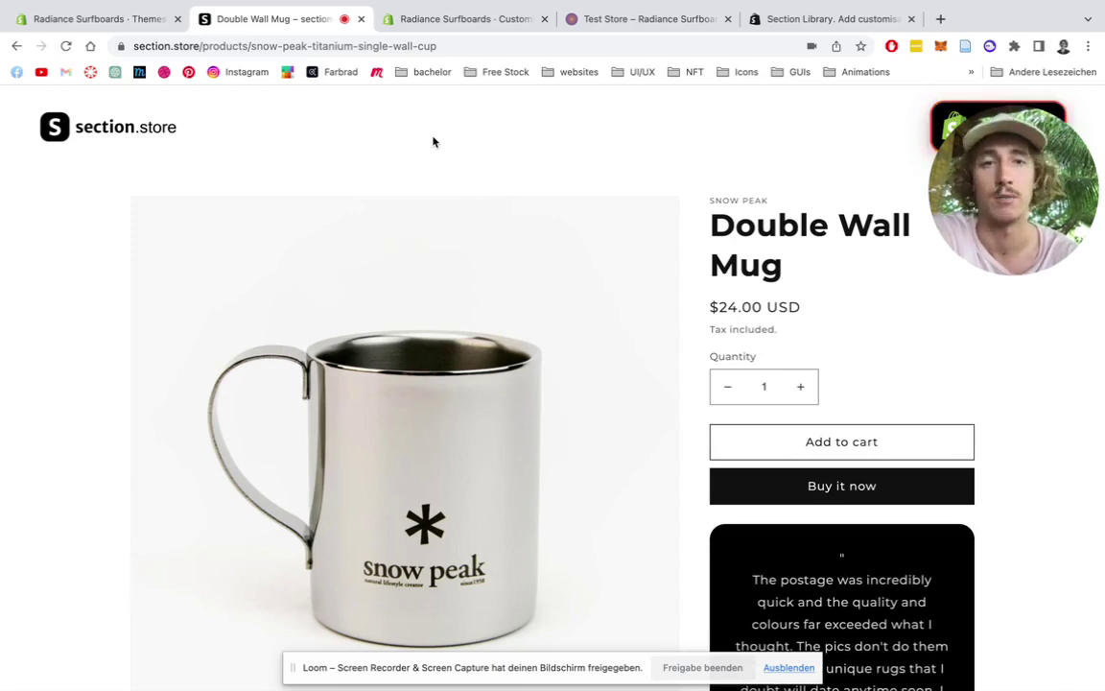
- Switch to the Section Store: Theme sections listing in the Shopify App Store
{"action": "left_click", "coordinate": [784, 21]}
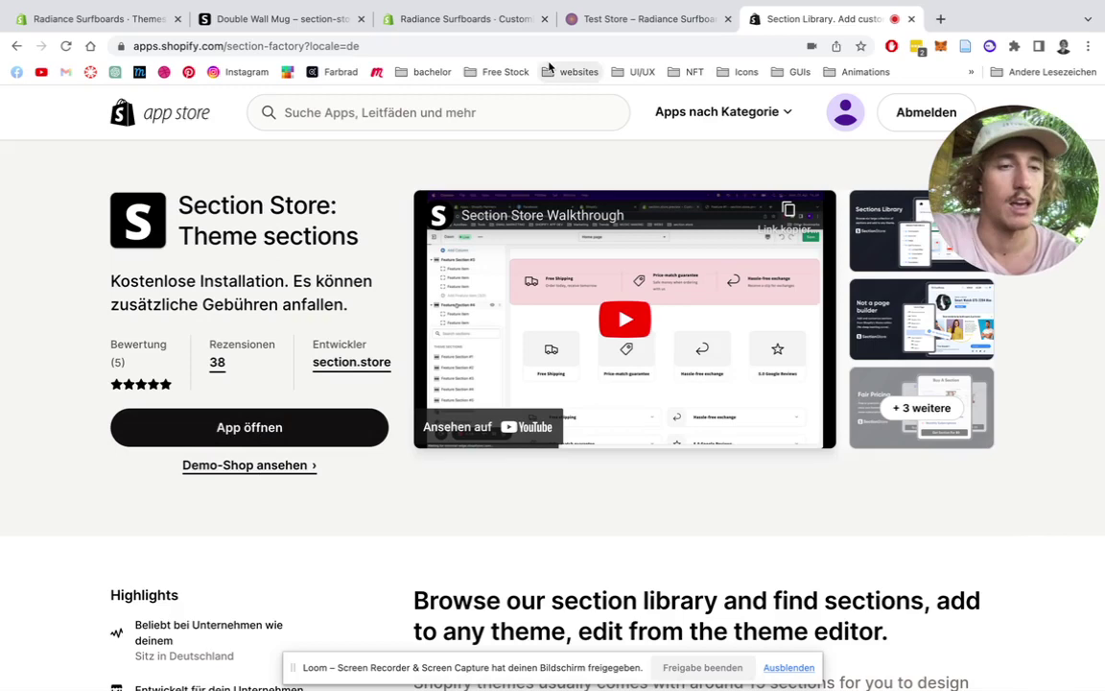
- Return to the store admin and launch Section Store from Apps to view My sections
{"action": "left_click", "coordinate": [123, 19]}
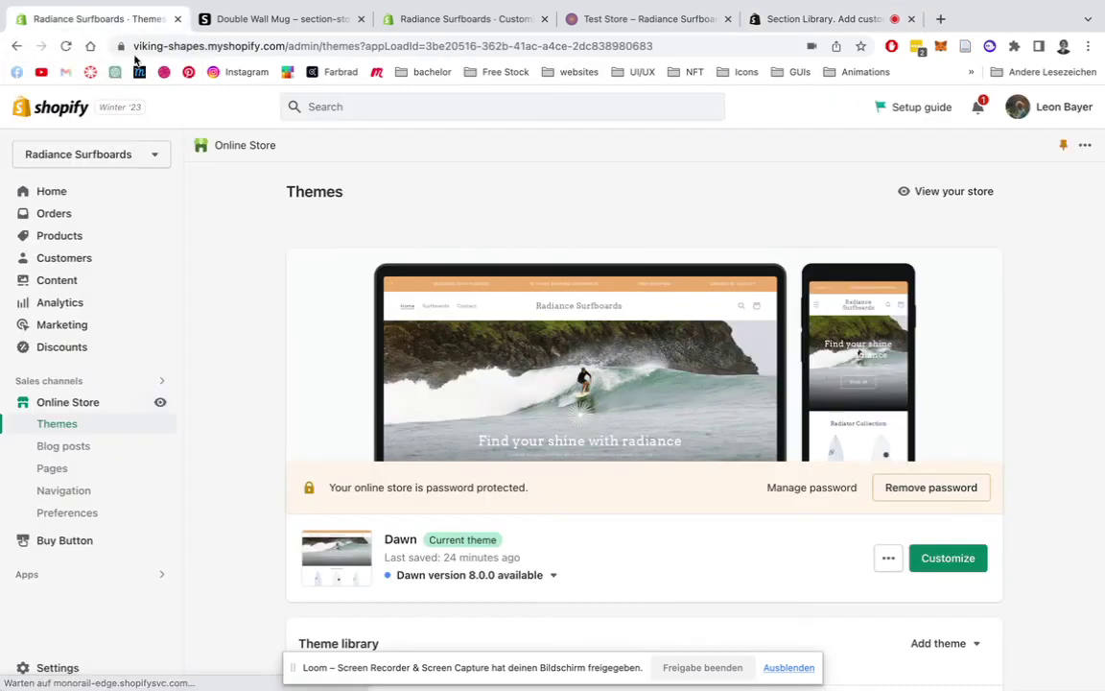
{"action": "scroll", "coordinate": [244, 325], "scroll_direction": "down", "scroll_amount": 3}
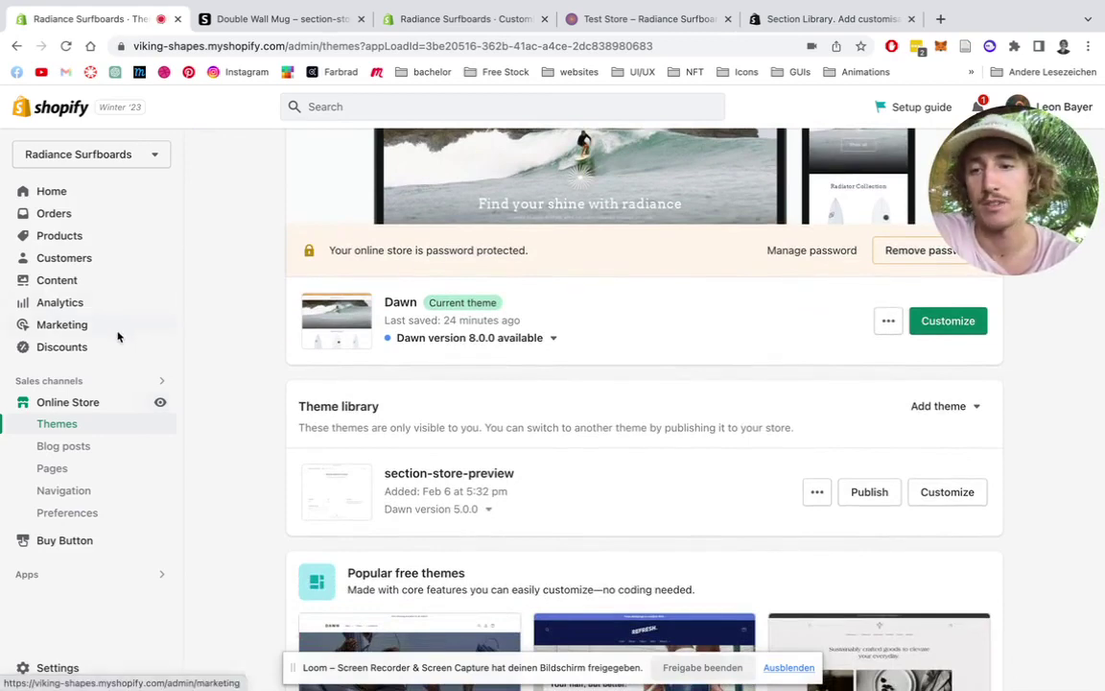
{"action": "left_click", "coordinate": [102, 577]}
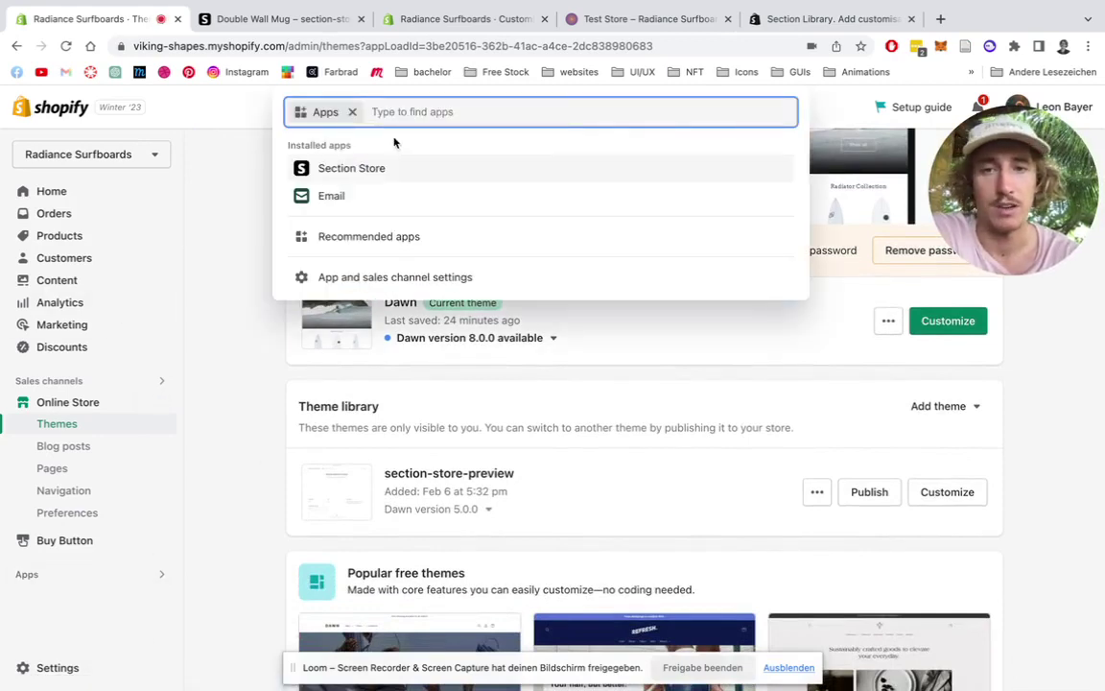
{"action": "left_click", "coordinate": [363, 170]}
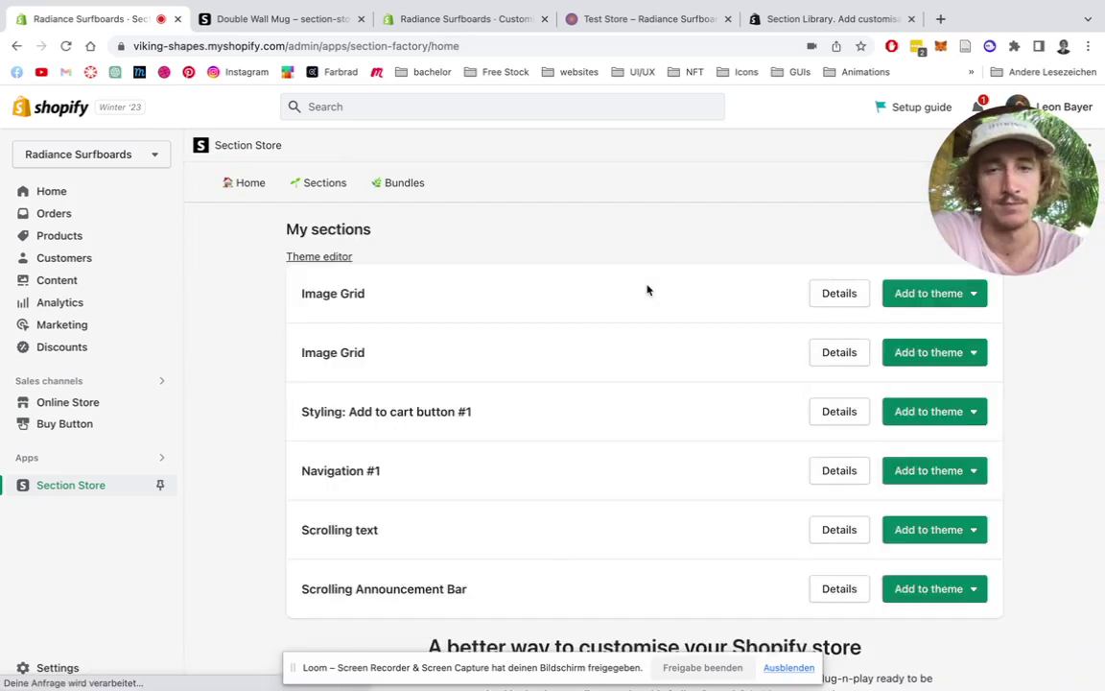
{"action": "scroll", "coordinate": [530, 316], "scroll_direction": "down", "scroll_amount": 1}
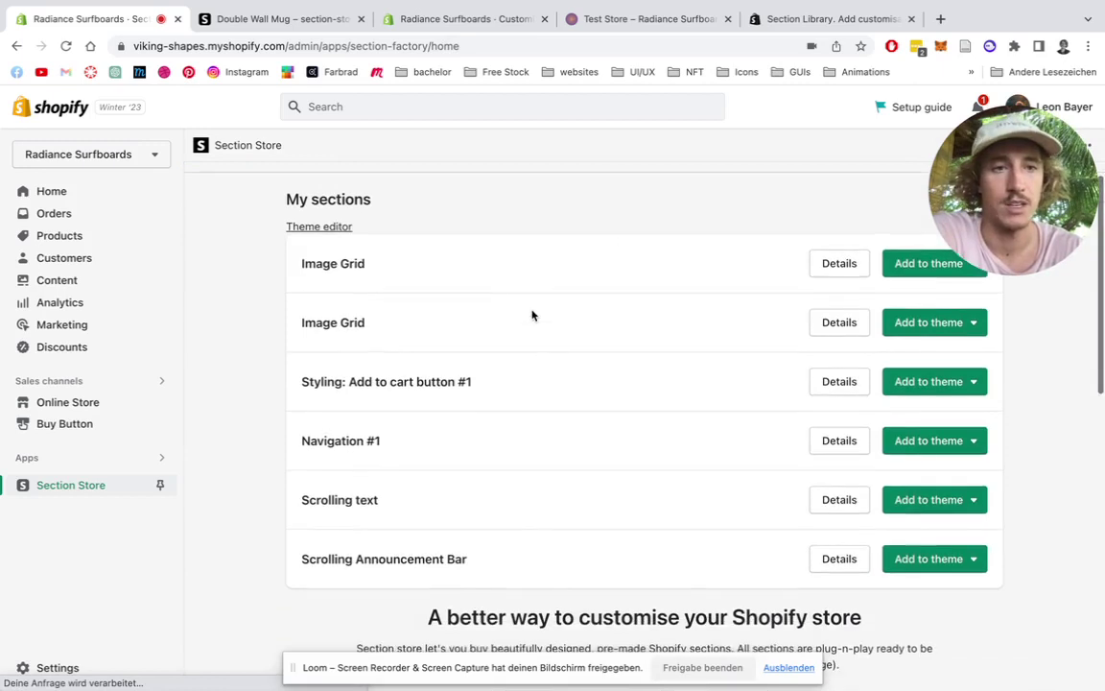
{"action": "scroll", "coordinate": [501, 522], "scroll_direction": "up", "scroll_amount": 1}
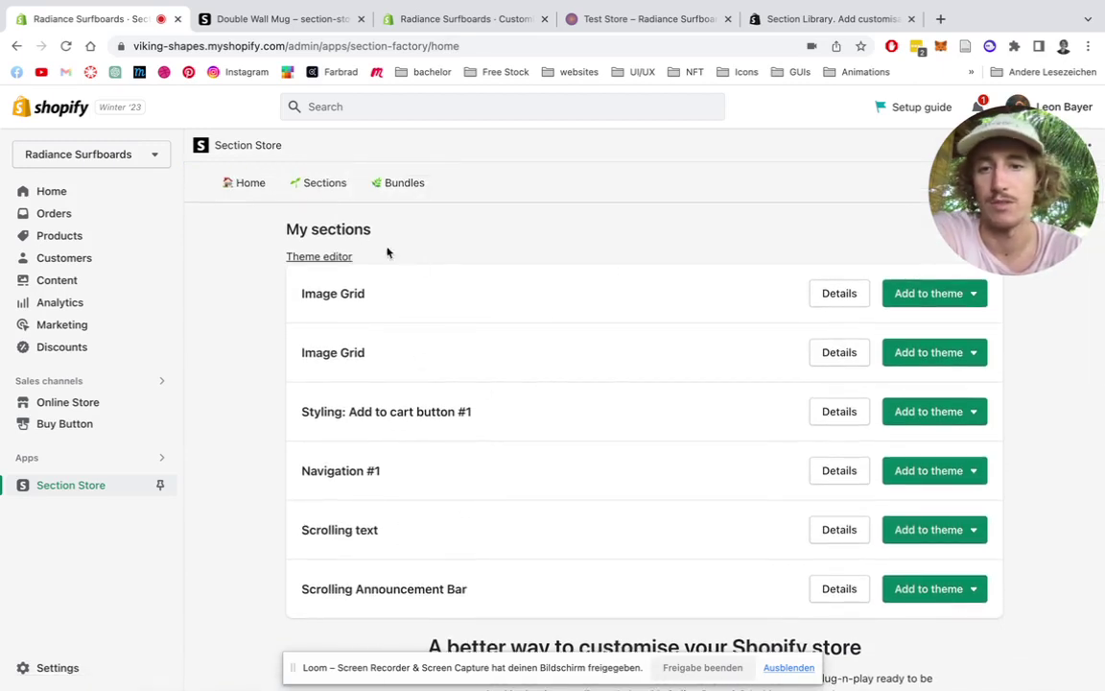
- Check the Circle Menu section's details in the Sections catalogue, then go back to Home
{"action": "left_click", "coordinate": [324, 183]}
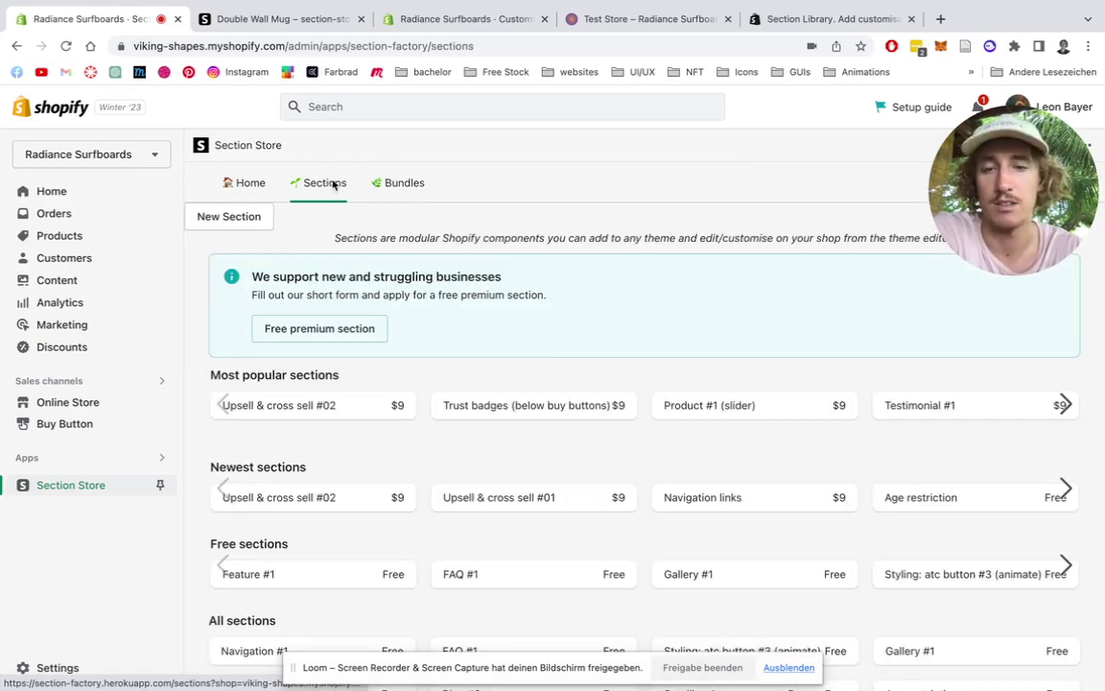
{"action": "scroll", "coordinate": [662, 284], "scroll_direction": "down", "scroll_amount": 10}
{"action": "scroll", "coordinate": [663, 284], "scroll_direction": "down", "scroll_amount": 2}
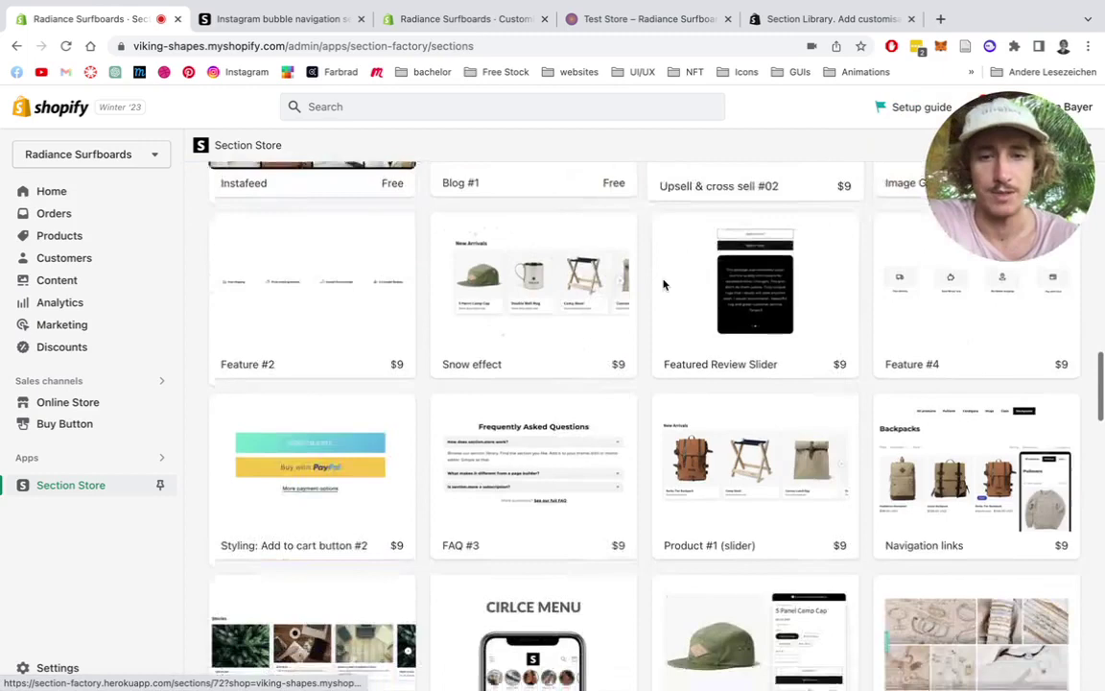
{"action": "scroll", "coordinate": [663, 284], "scroll_direction": "down", "scroll_amount": 3}
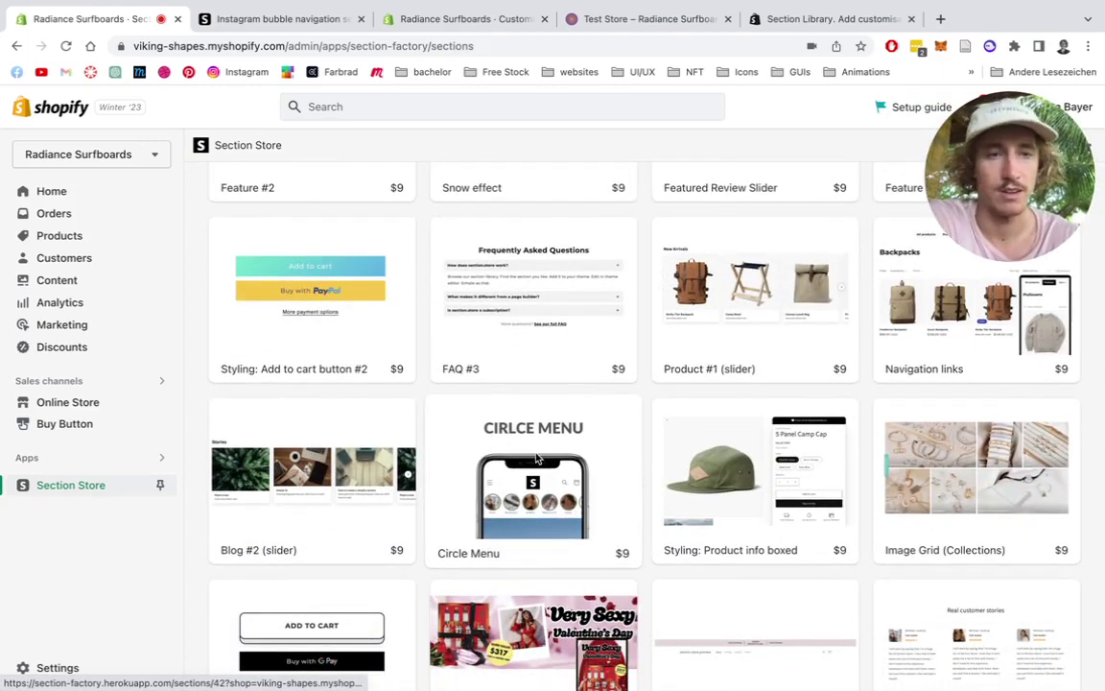
{"action": "left_click", "coordinate": [537, 458]}
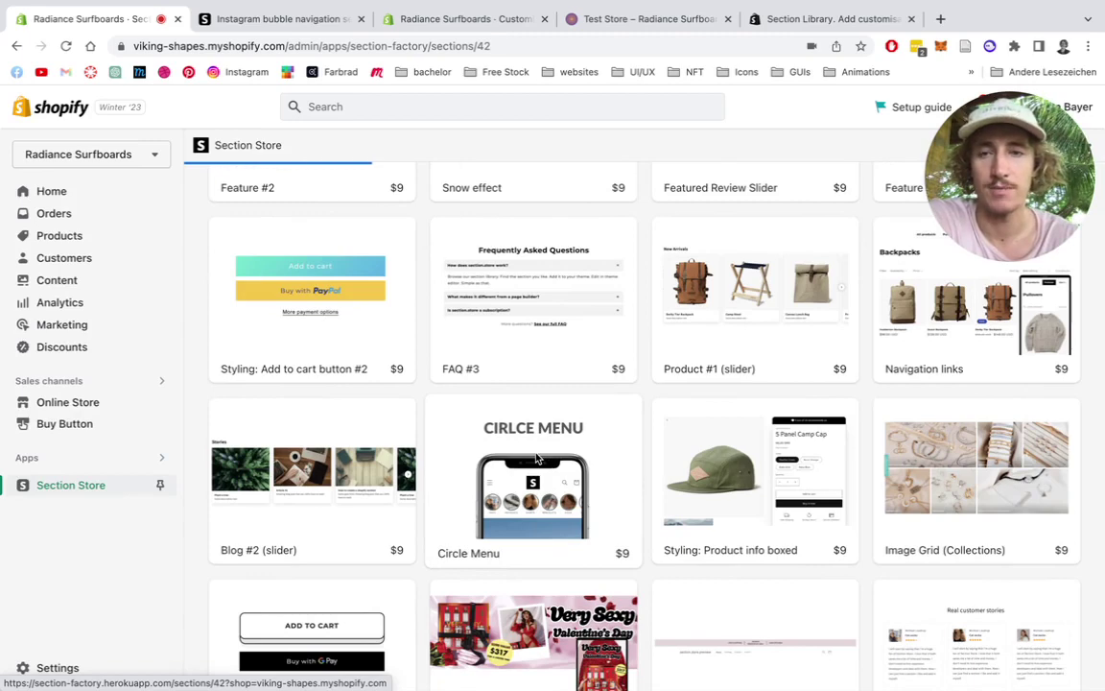
{"action": "scroll", "coordinate": [579, 306], "scroll_direction": "down", "scroll_amount": 1}
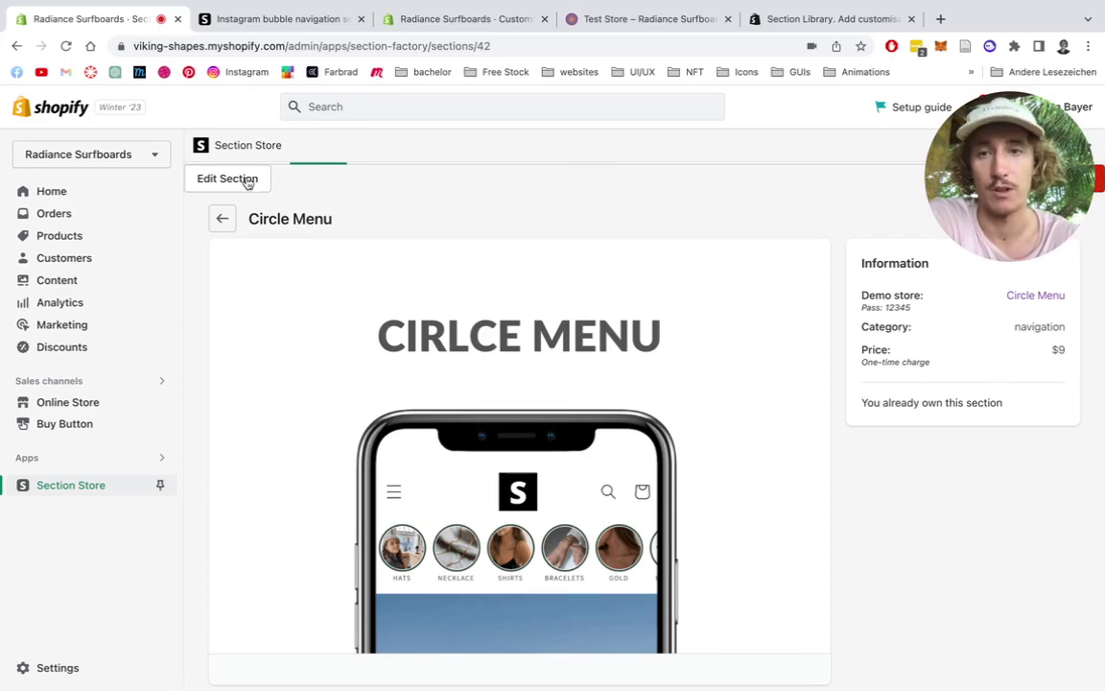
{"action": "left_click", "coordinate": [228, 221]}
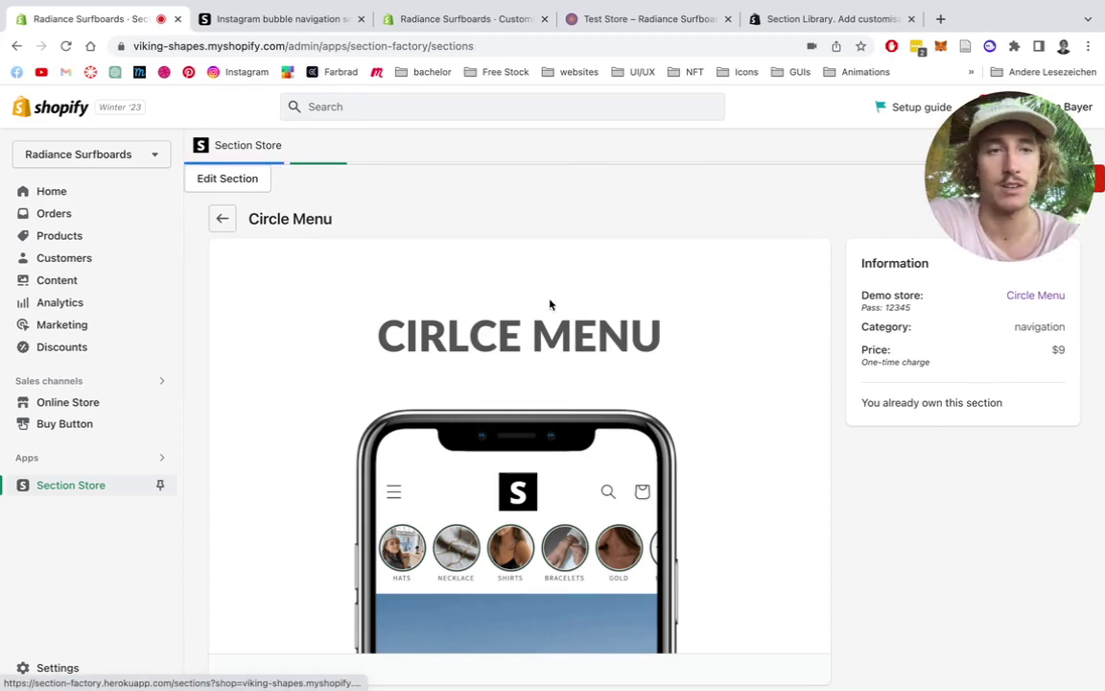
{"action": "left_click", "coordinate": [245, 185]}
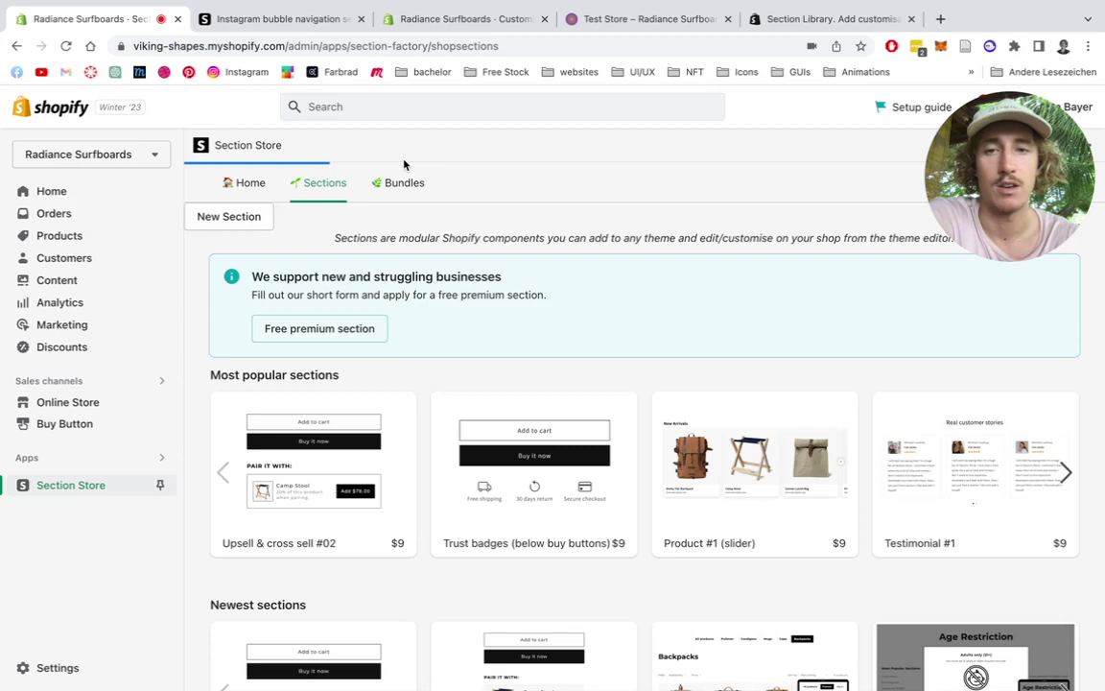
- Add Circle Menu to the Dawn (Live) theme and move to the theme editor
{"action": "scroll", "coordinate": [537, 244], "scroll_direction": "down", "scroll_amount": 2}
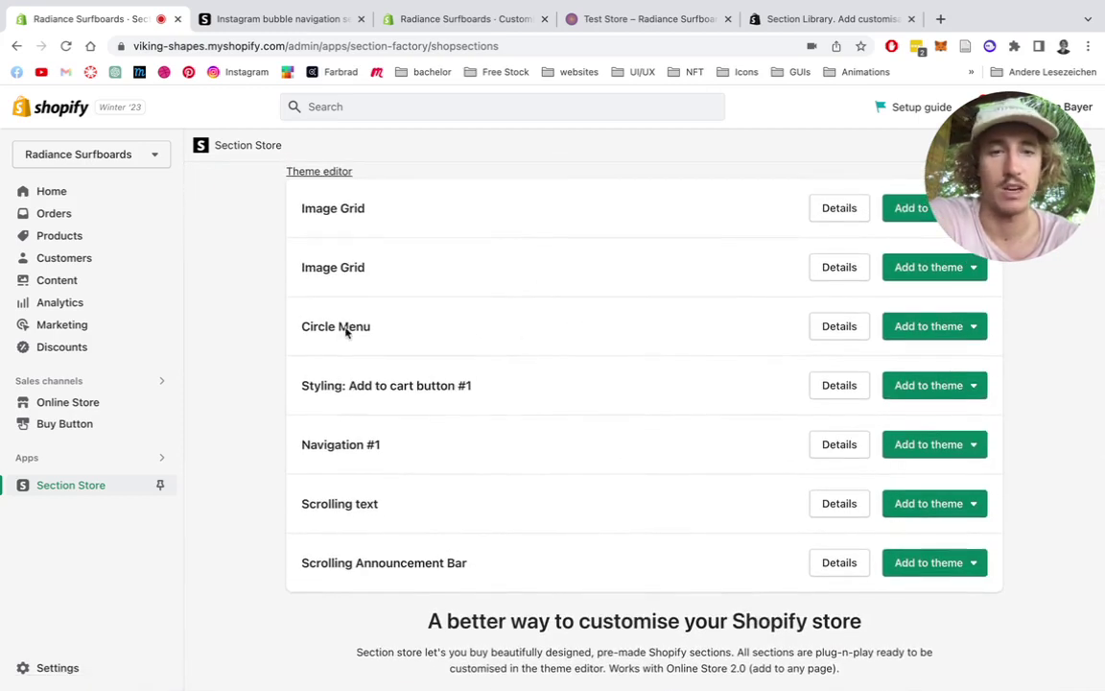
{"action": "left_click", "coordinate": [937, 325]}
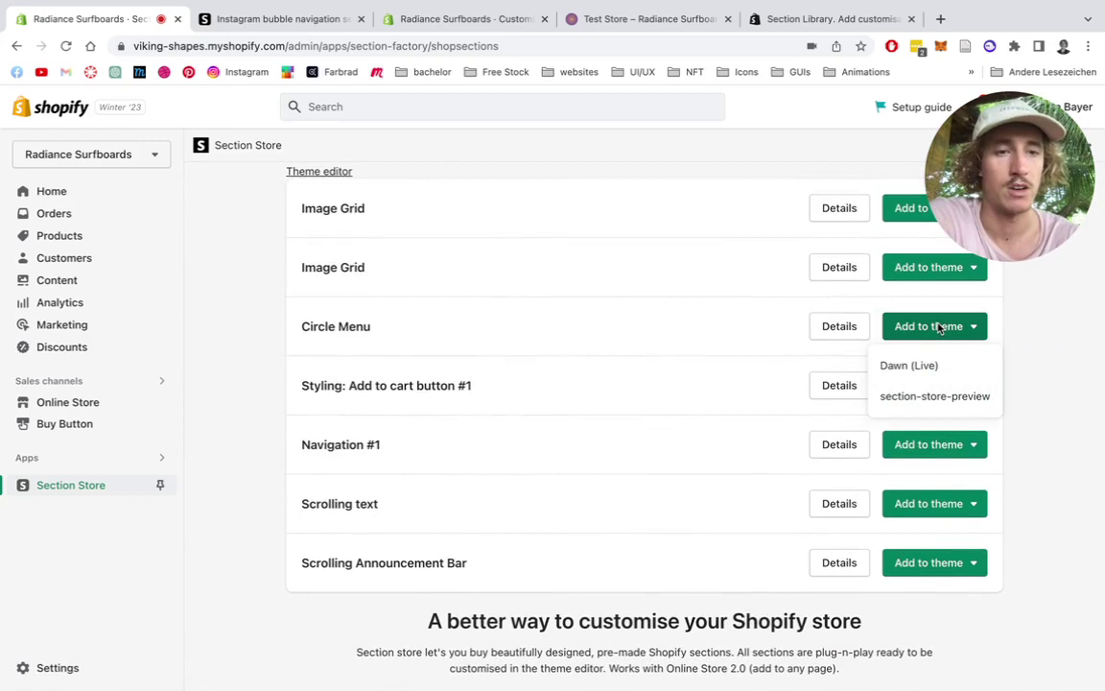
{"action": "left_click", "coordinate": [906, 368]}
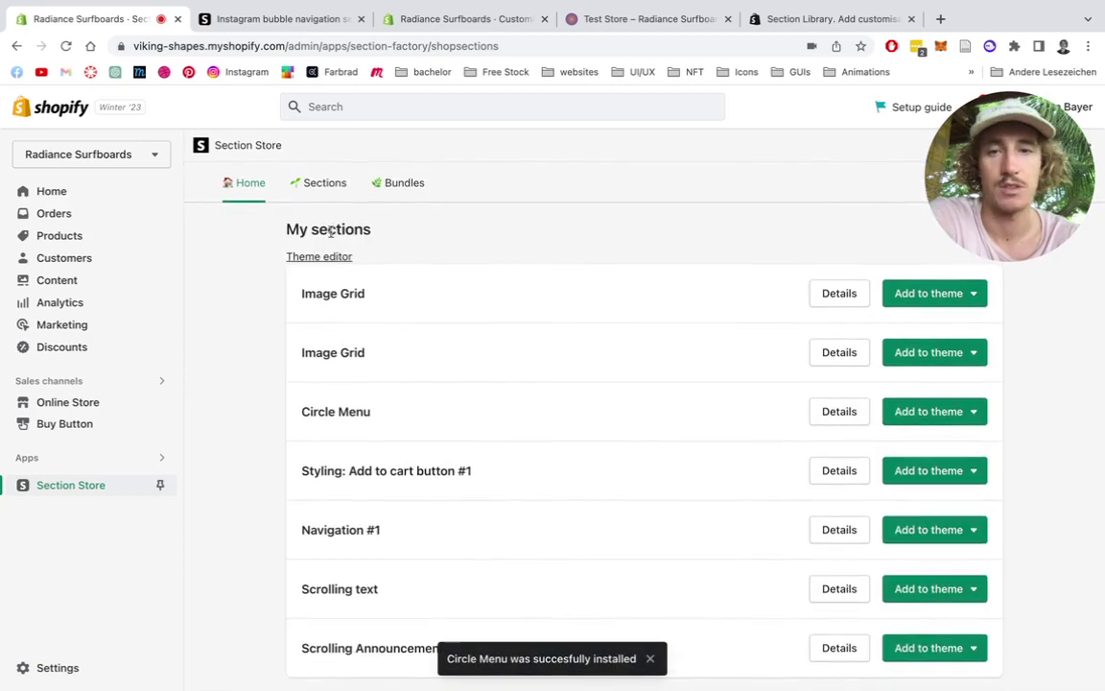
{"action": "left_click", "coordinate": [457, 20]}
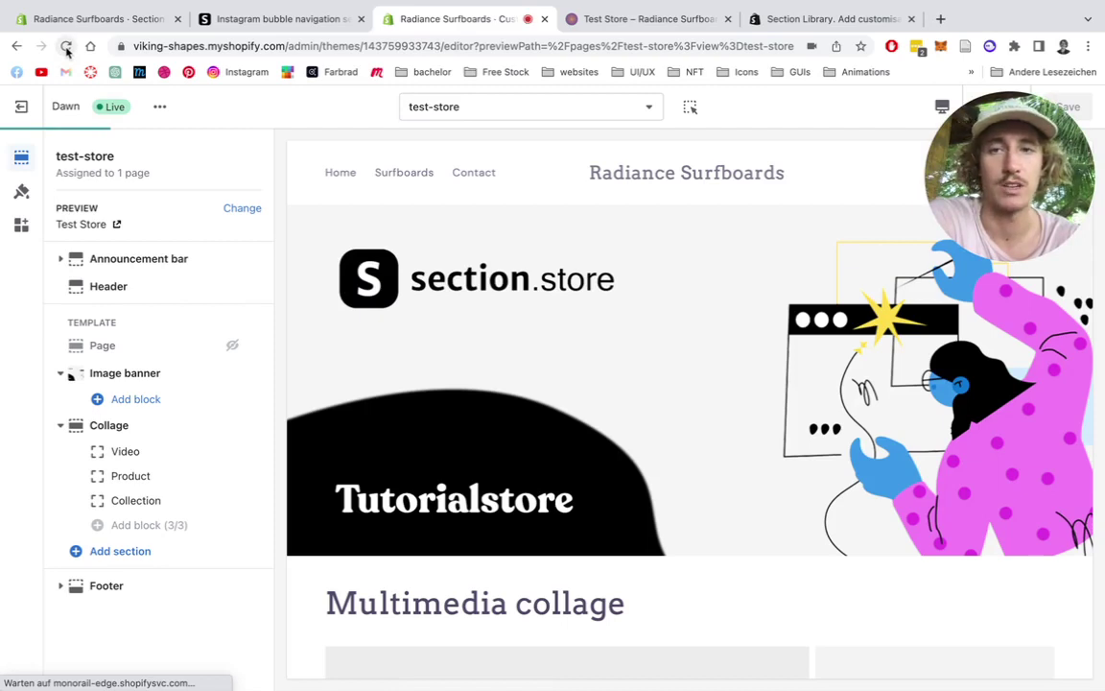
- Reload the theme editor so the test-store template picks up the new section
{"action": "left_click", "coordinate": [66, 46]}
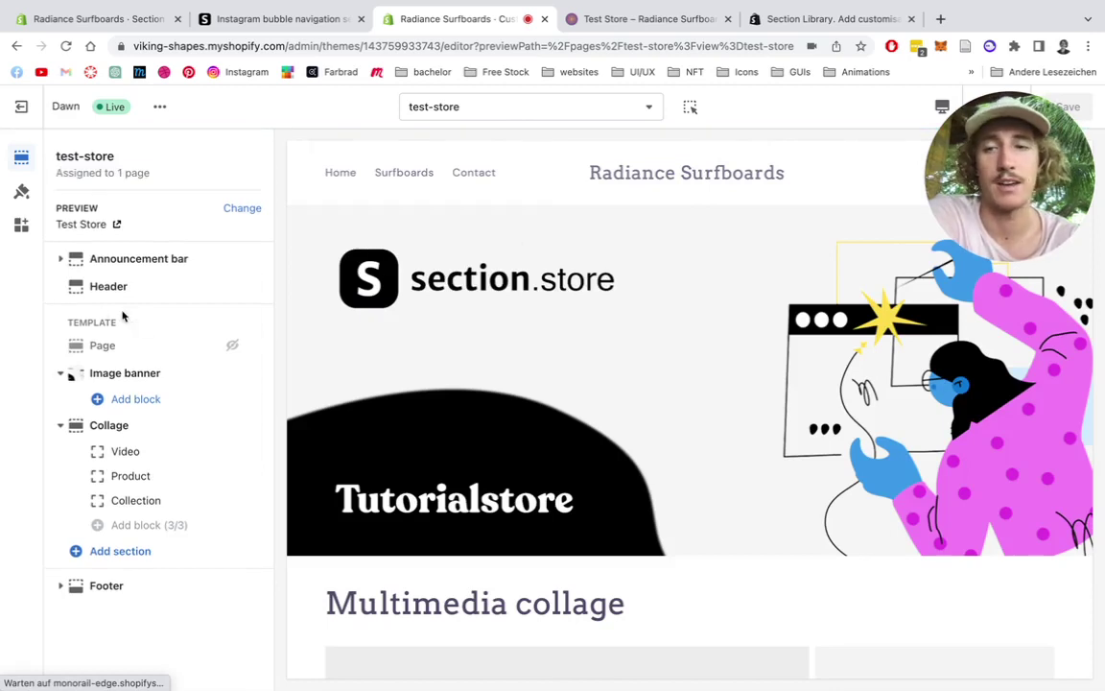
- Add the SS - Circle Menu section via an 'ss' search and place it under Image banner
{"action": "left_click", "coordinate": [122, 551]}
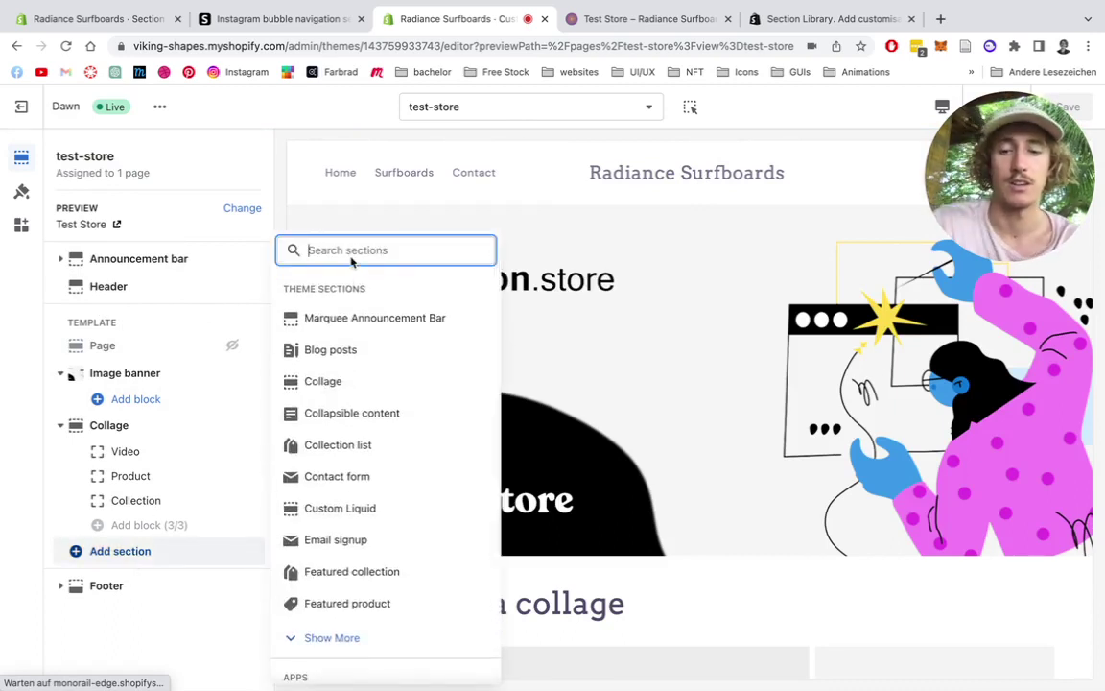
{"action": "type", "text": "ss"}
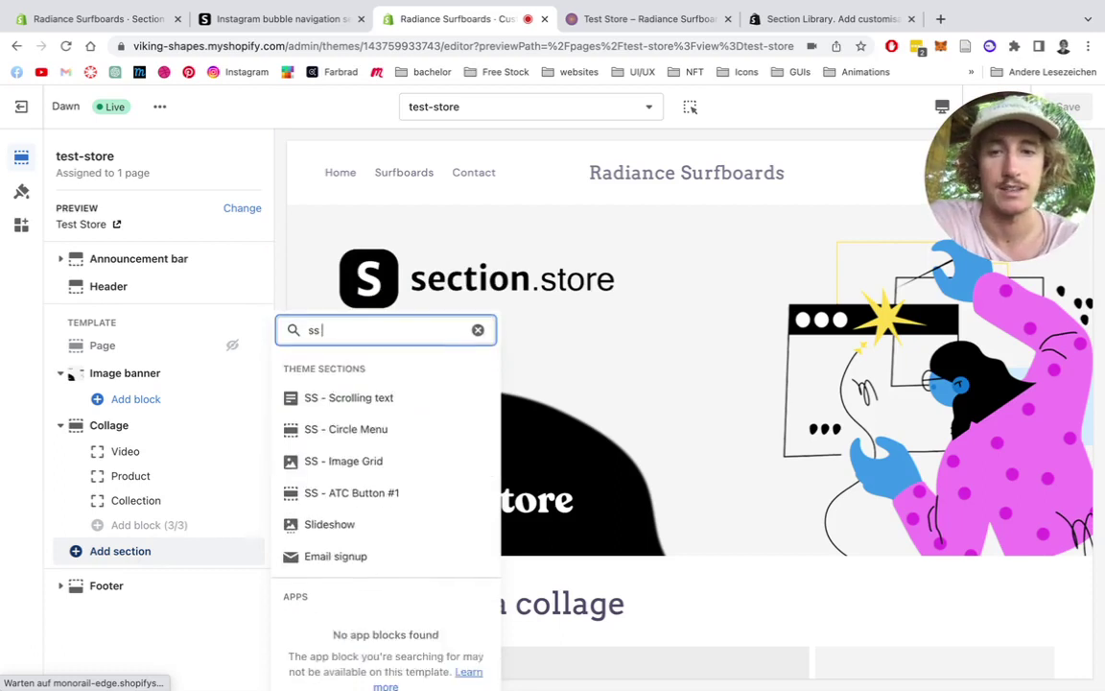
{"action": "left_click", "coordinate": [374, 408]}
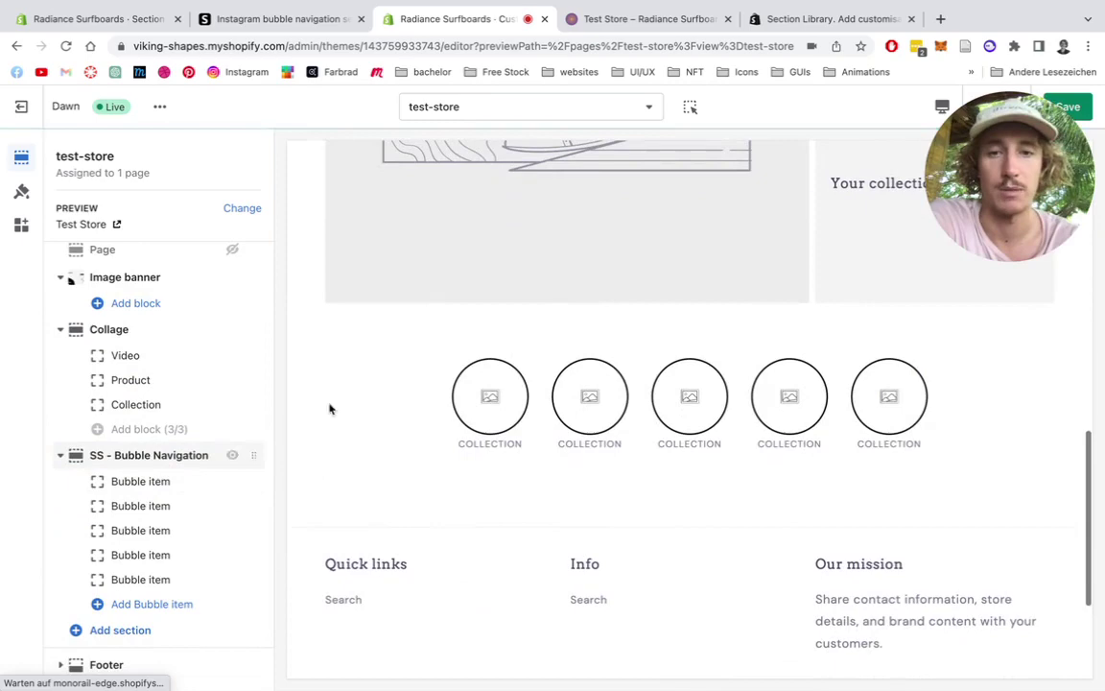
{"action": "left_click_drag", "start_coordinate": [253, 455], "coordinate": [247, 331]}
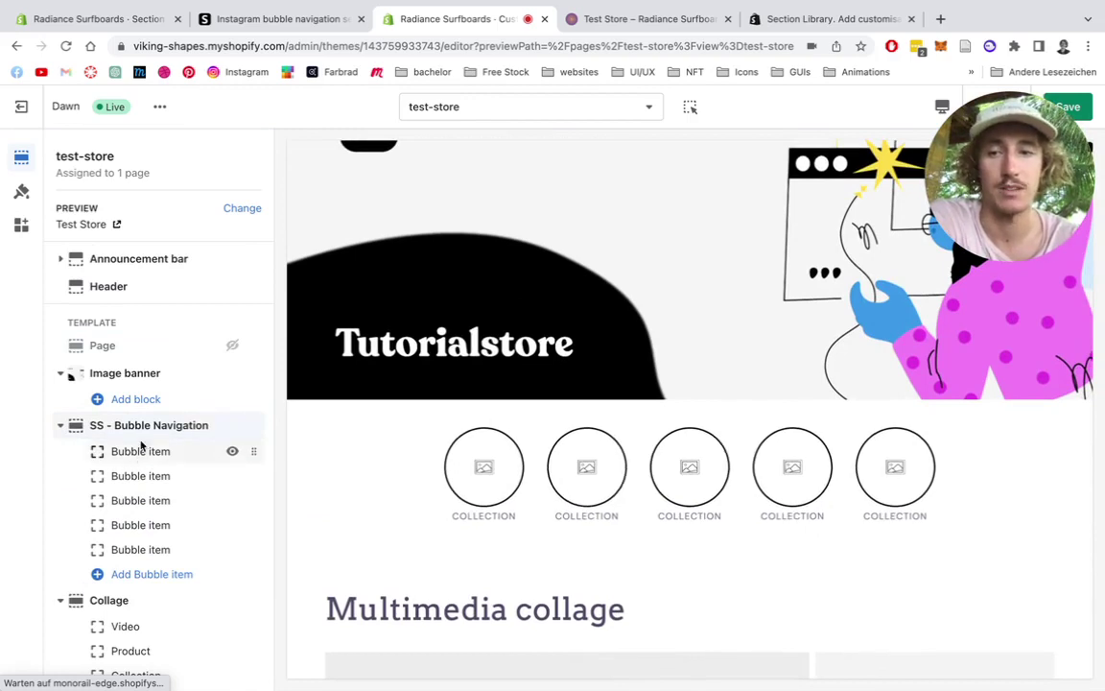
- Give the first bubble the green cap image and the label 'Hat'
{"action": "left_click", "coordinate": [137, 453]}
{"action": "left_click", "coordinate": [138, 244]}
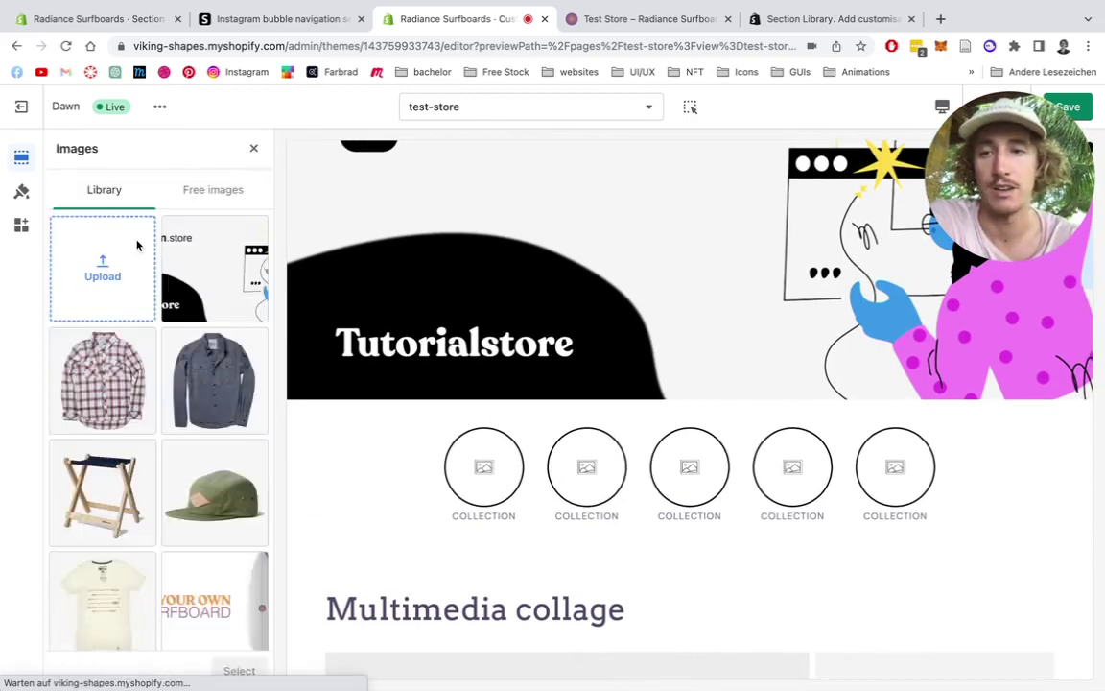
{"action": "left_click", "coordinate": [214, 491]}
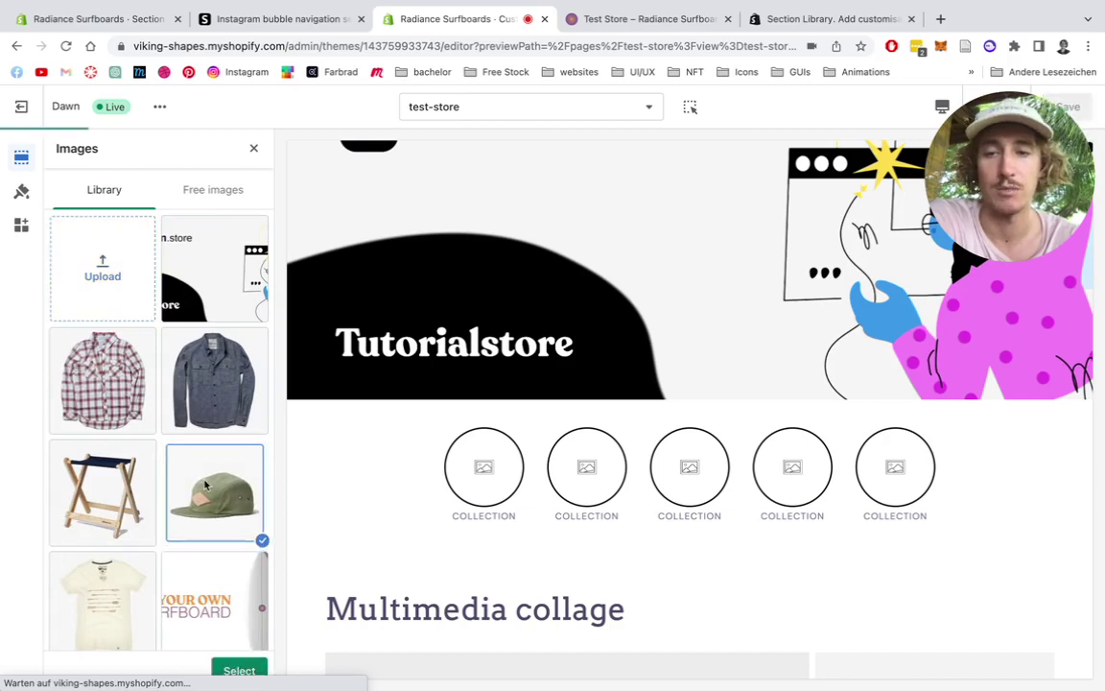
{"action": "left_click", "coordinate": [240, 670]}
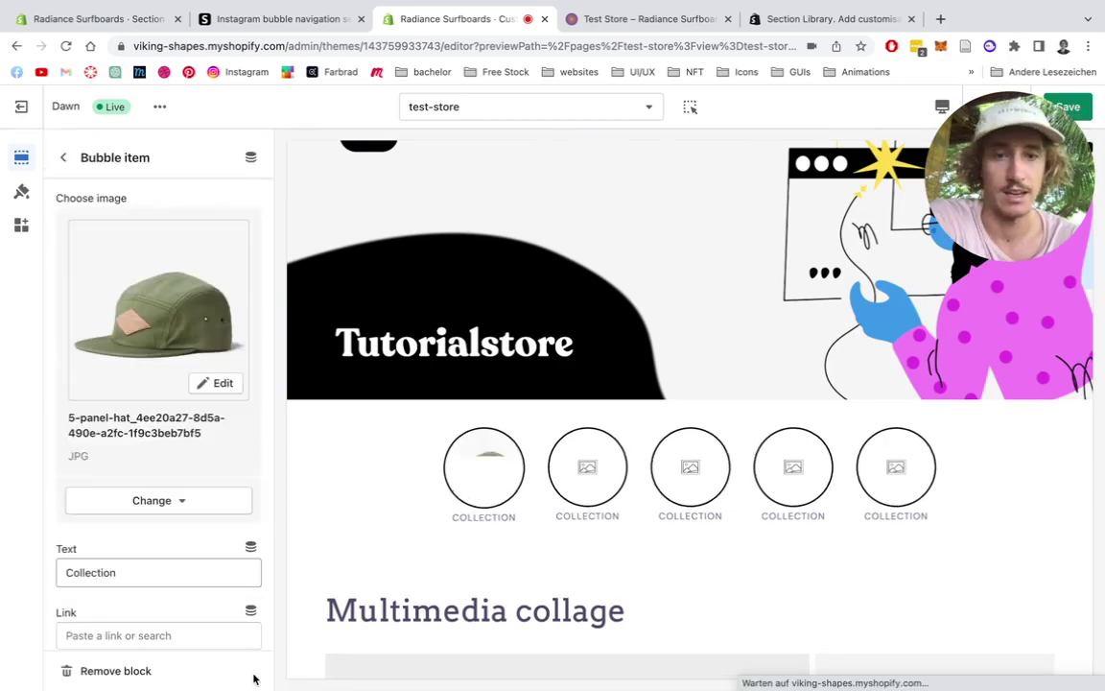
{"action": "double_click", "coordinate": [105, 570]}
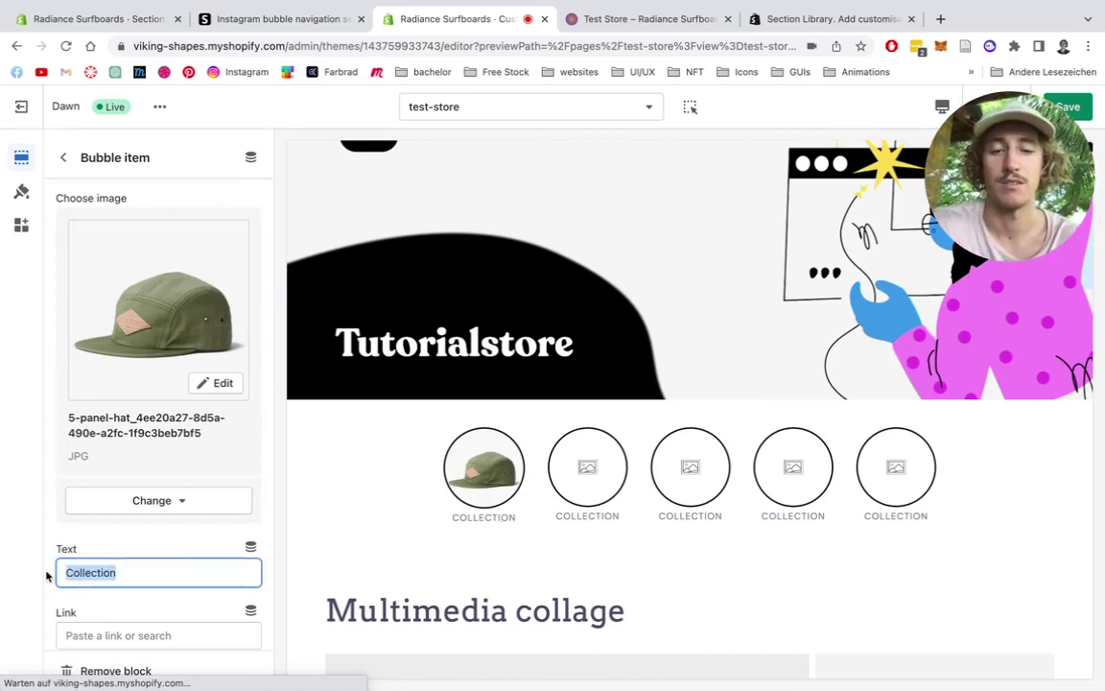
{"action": "type", "text": "Hat"}
{"action": "scroll", "coordinate": [125, 521], "scroll_direction": "down", "scroll_amount": 1}
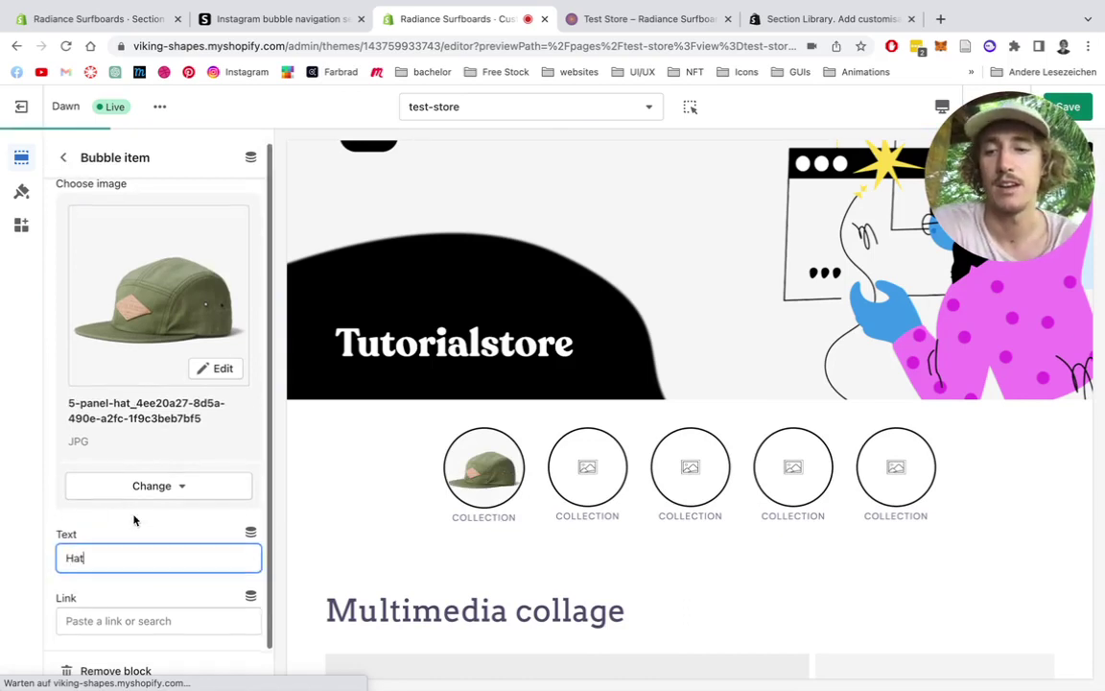
- Link the Hat bubble to Products > All products
{"action": "left_click", "coordinate": [161, 622]}
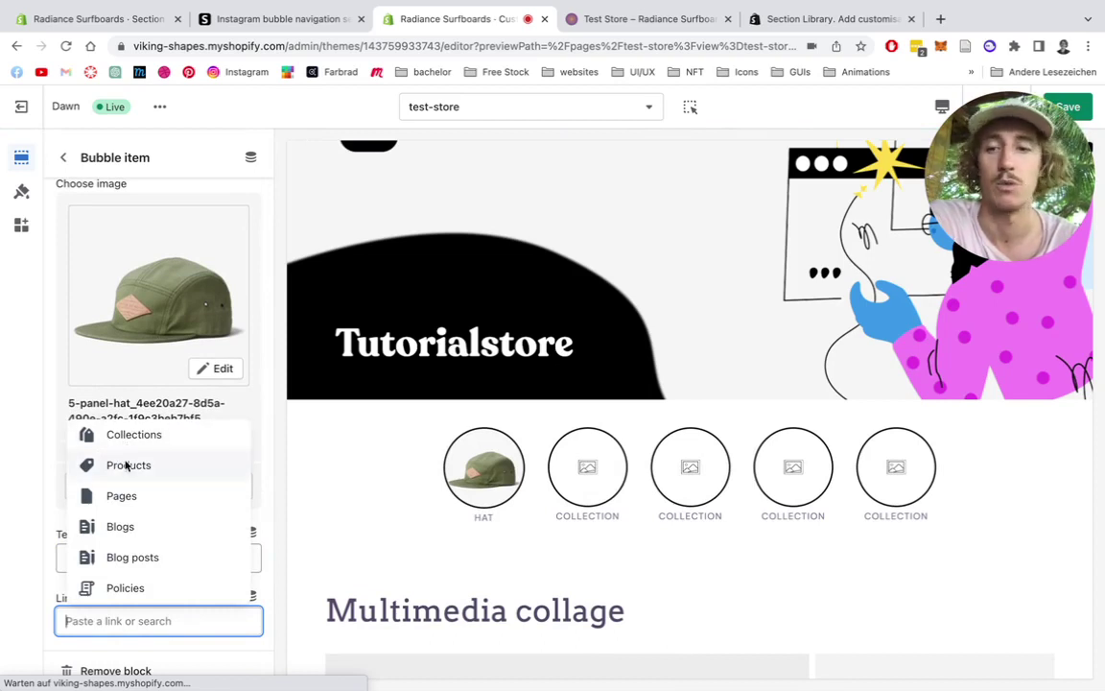
{"action": "left_click", "coordinate": [125, 466]}
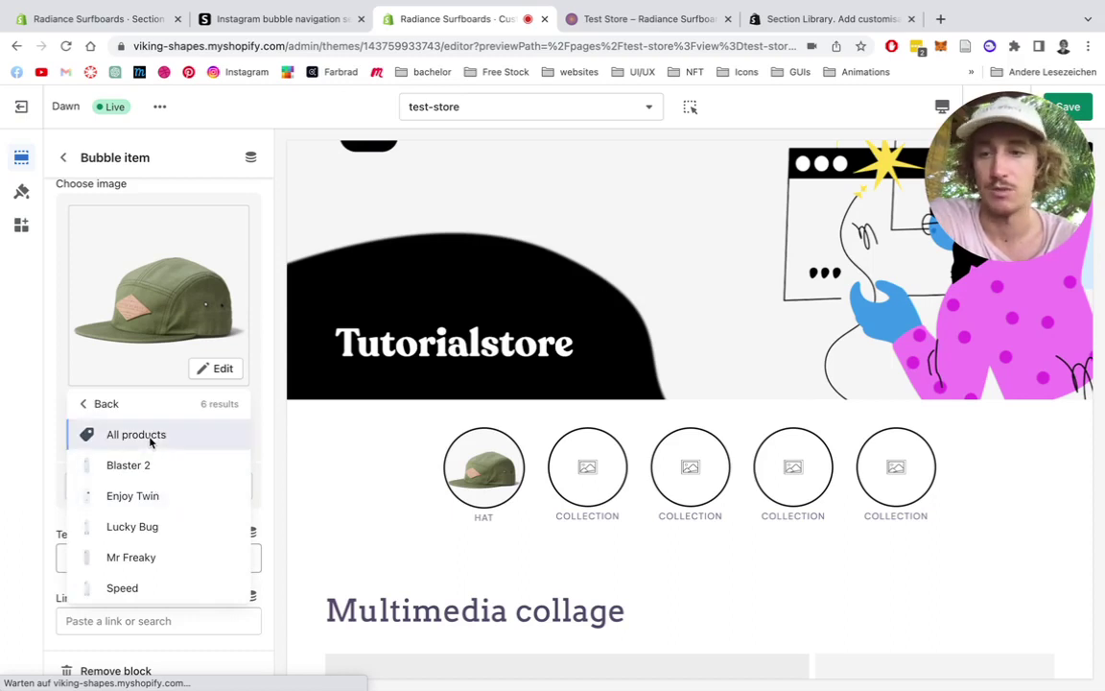
{"action": "left_click", "coordinate": [150, 437]}
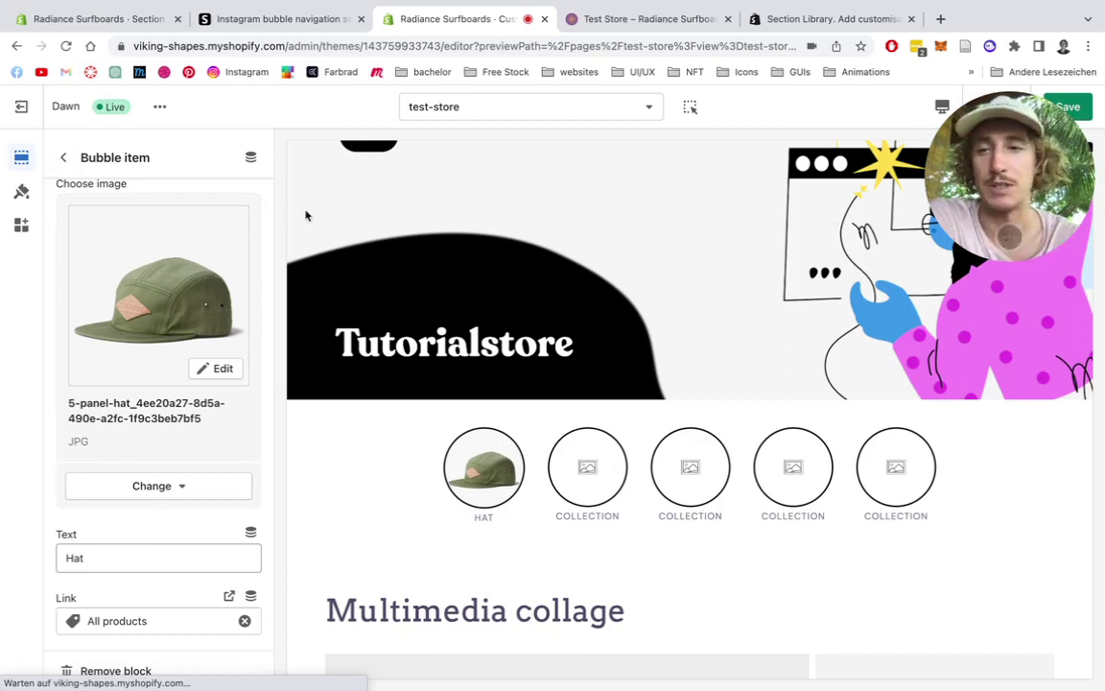
- Set the SS - Bubble Navigation section's desktop image size to 110px
{"action": "left_click", "coordinate": [63, 157]}
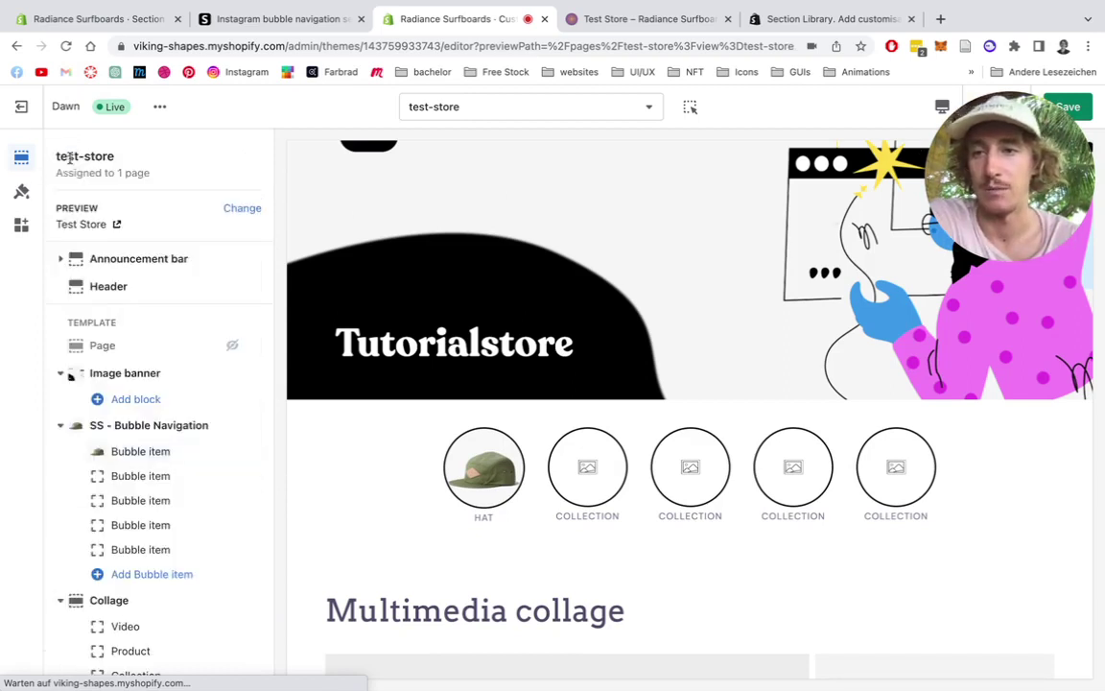
{"action": "left_click", "coordinate": [149, 425]}
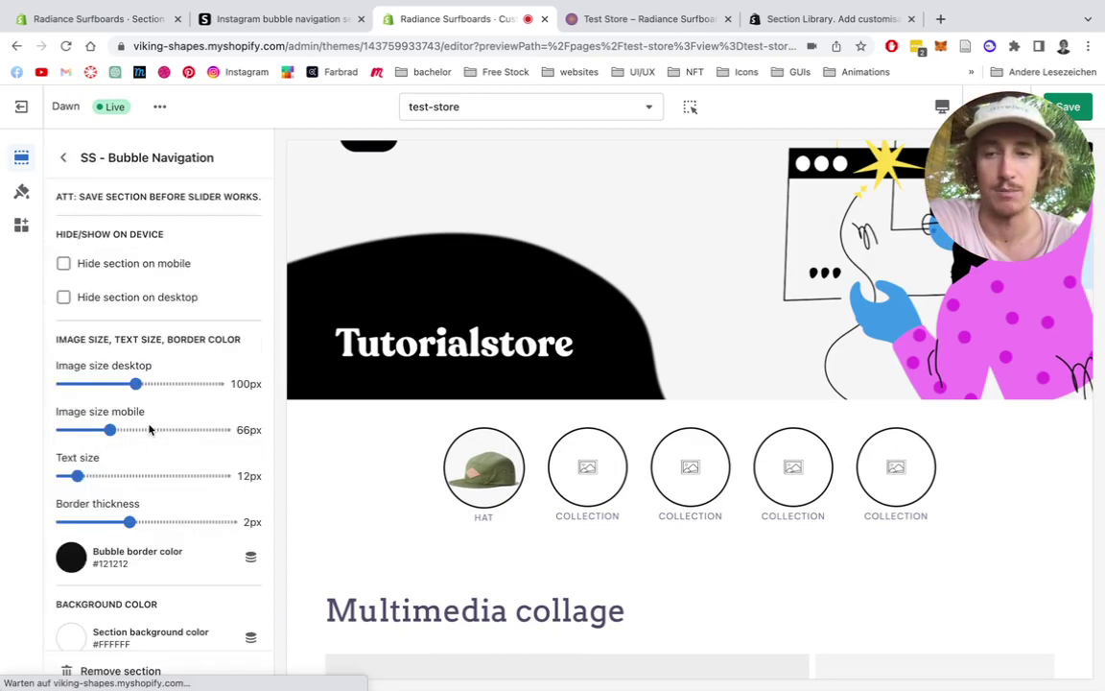
{"action": "scroll", "coordinate": [149, 428], "scroll_direction": "down", "scroll_amount": 1}
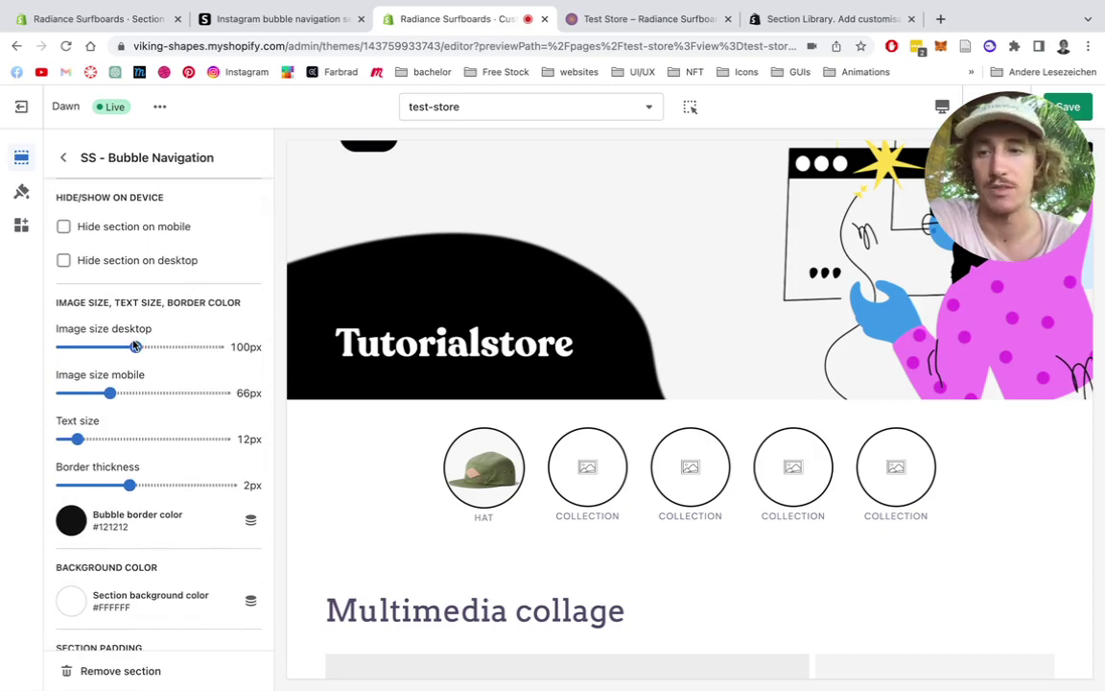
{"action": "mouse_move", "coordinate": [138, 348]}
{"action": "left_mouse_down"}
{"action": "mouse_move", "coordinate": [118, 347]}
{"action": "mouse_move", "coordinate": [144, 347]}
{"action": "left_mouse_up"}
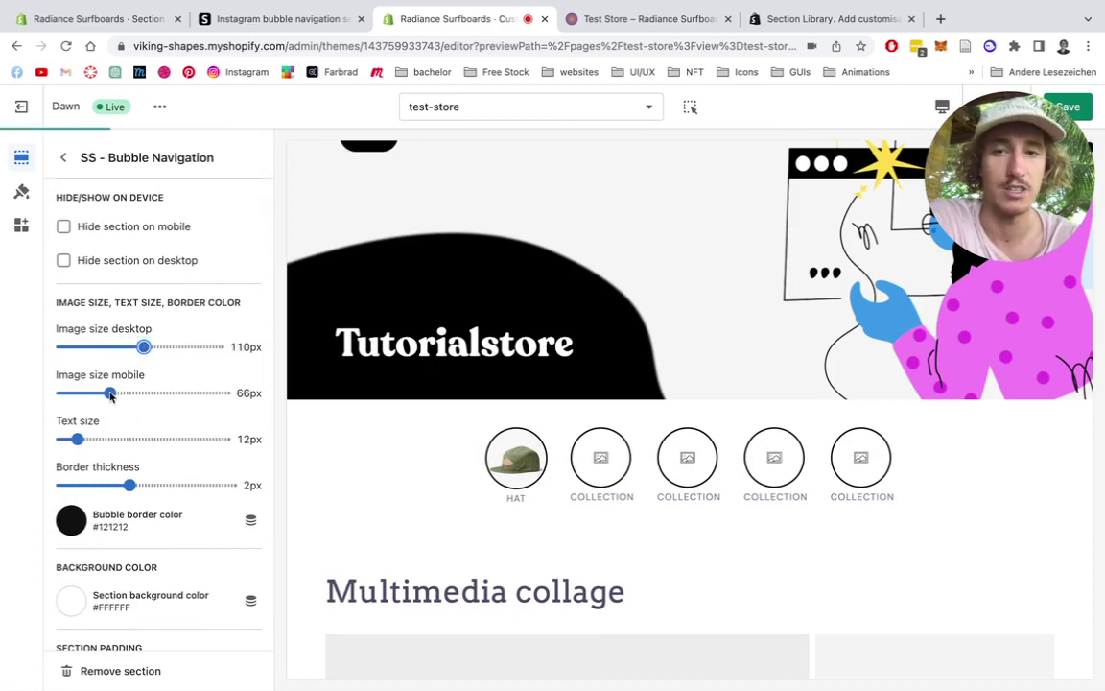
- Preview at mobile width and set the mobile image size to 76px
{"action": "left_click", "coordinate": [941, 108]}
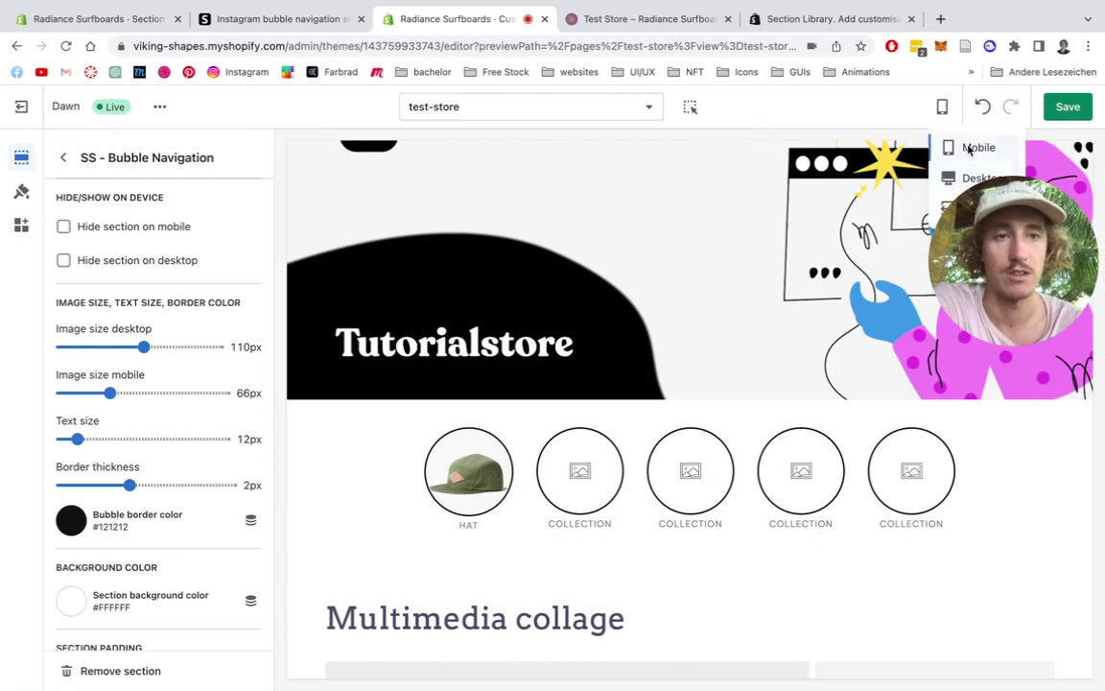
{"action": "left_click", "coordinate": [947, 145]}
{"action": "mouse_move", "coordinate": [109, 393]}
{"action": "left_mouse_down"}
{"action": "mouse_move", "coordinate": [141, 393]}
{"action": "mouse_move", "coordinate": [118, 392]}
{"action": "left_mouse_up"}
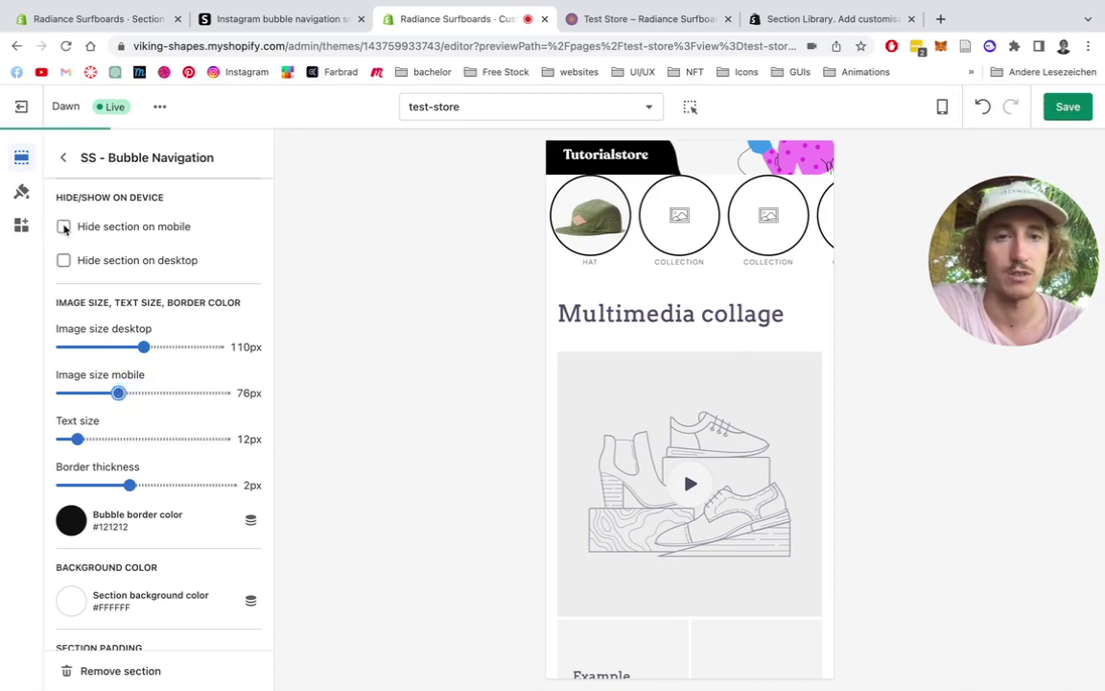
- Try the hide-on-mobile and hide-on-desktop options, leave both cleared, and return to desktop preview
{"action": "left_click", "coordinate": [63, 227]}
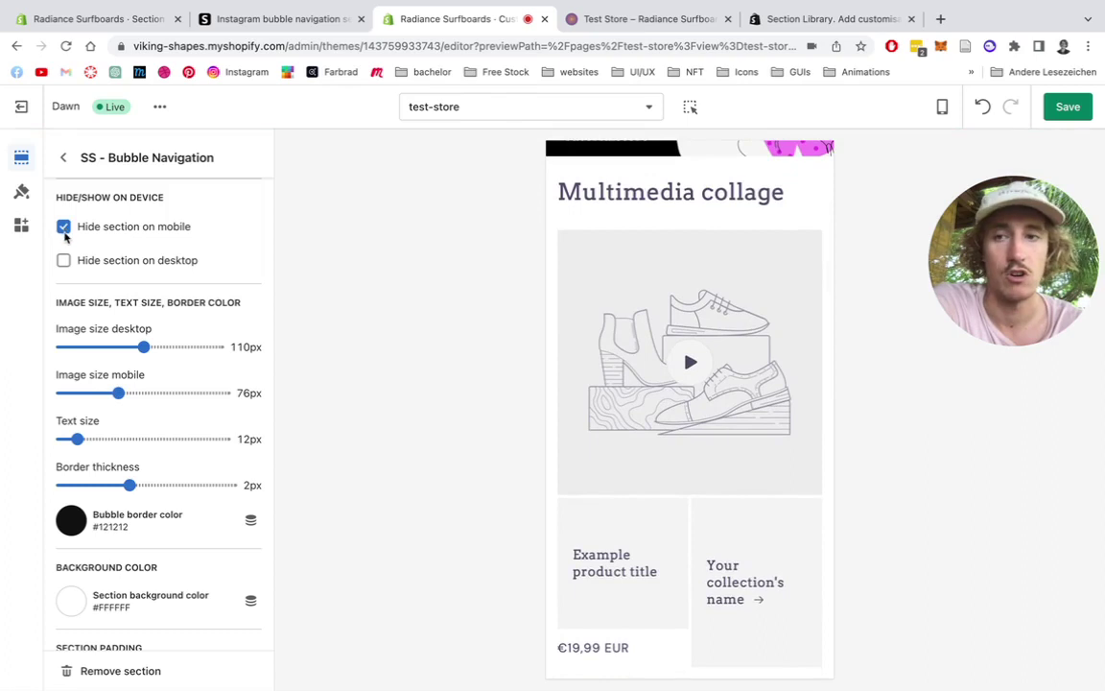
{"action": "left_click", "coordinate": [64, 230]}
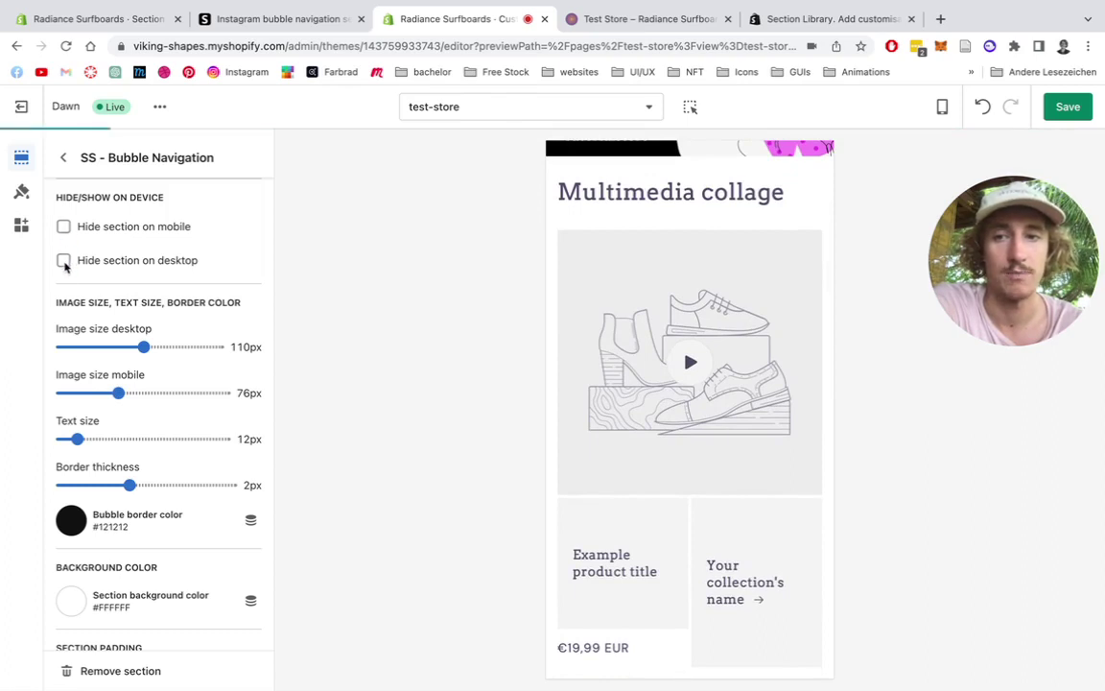
{"action": "left_click", "coordinate": [64, 262]}
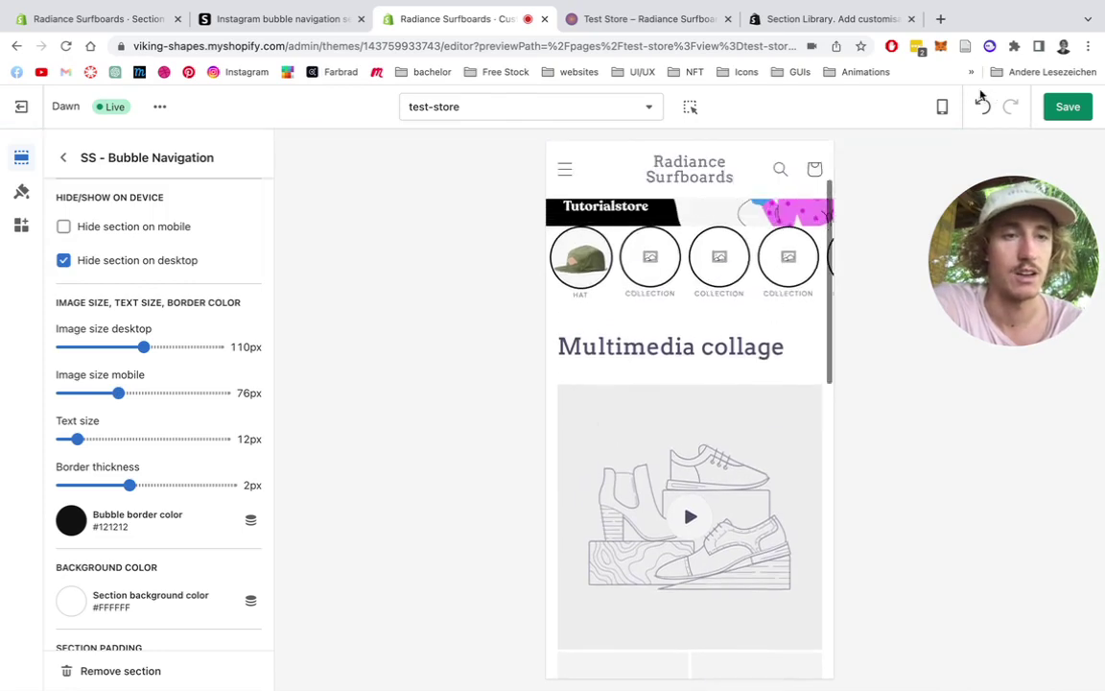
{"action": "left_click", "coordinate": [945, 107]}
{"action": "left_click", "coordinate": [979, 178]}
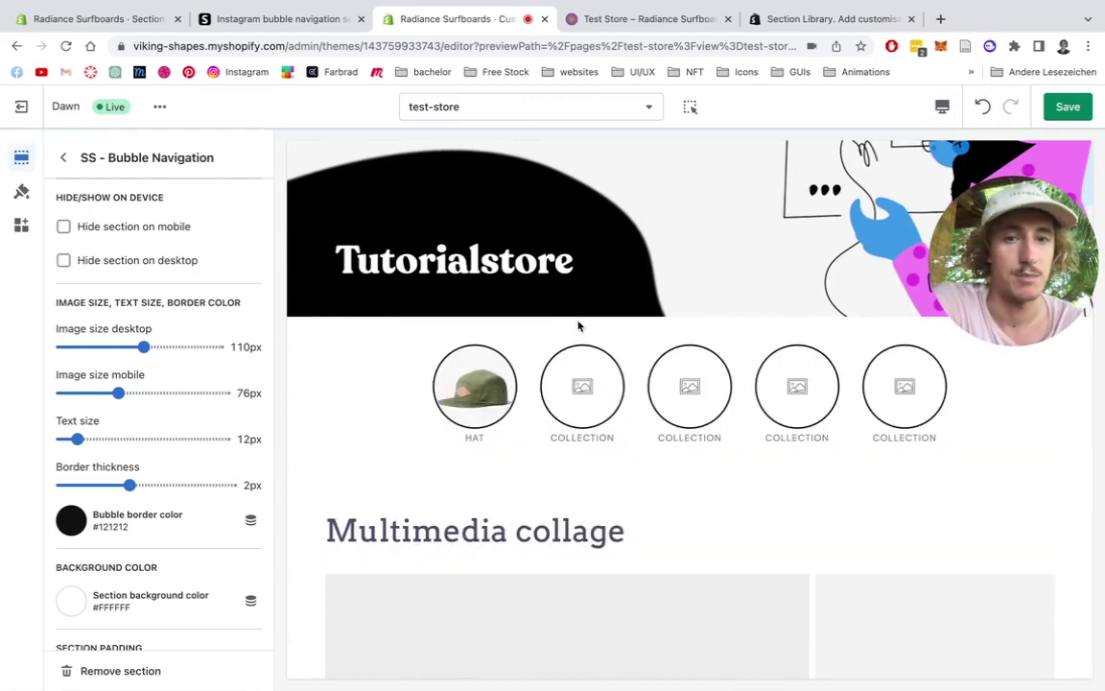
- Change the Bubble border color to purple #504966 and return to the section list
{"action": "scroll", "coordinate": [191, 346], "scroll_direction": "down", "scroll_amount": 1}
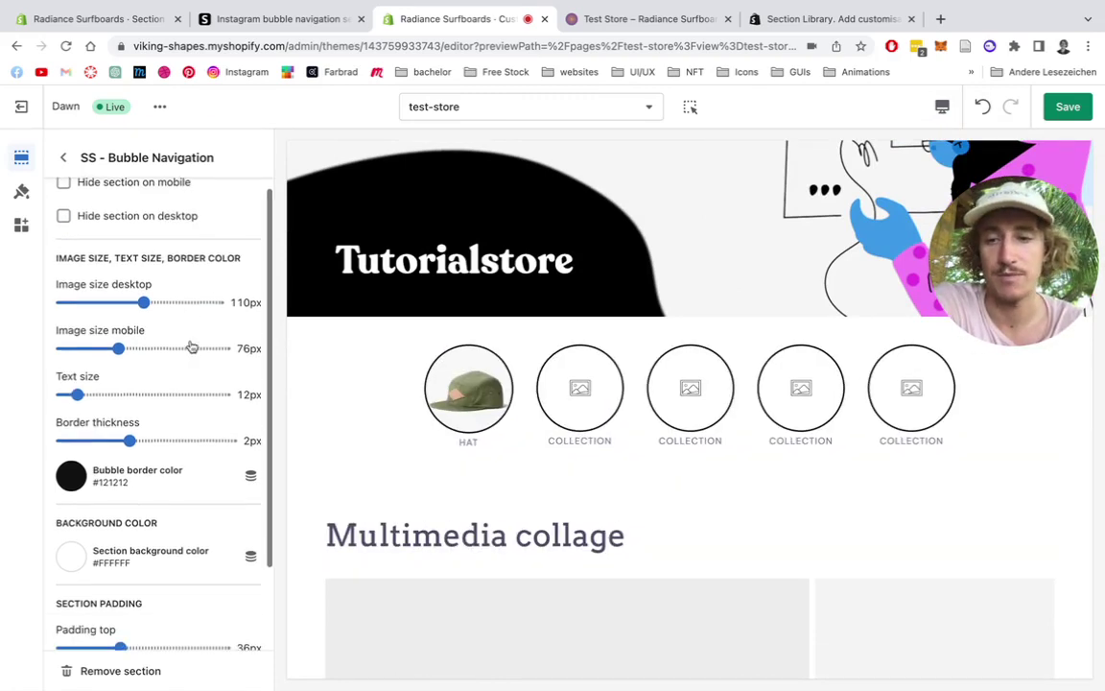
{"action": "left_click", "coordinate": [76, 477]}
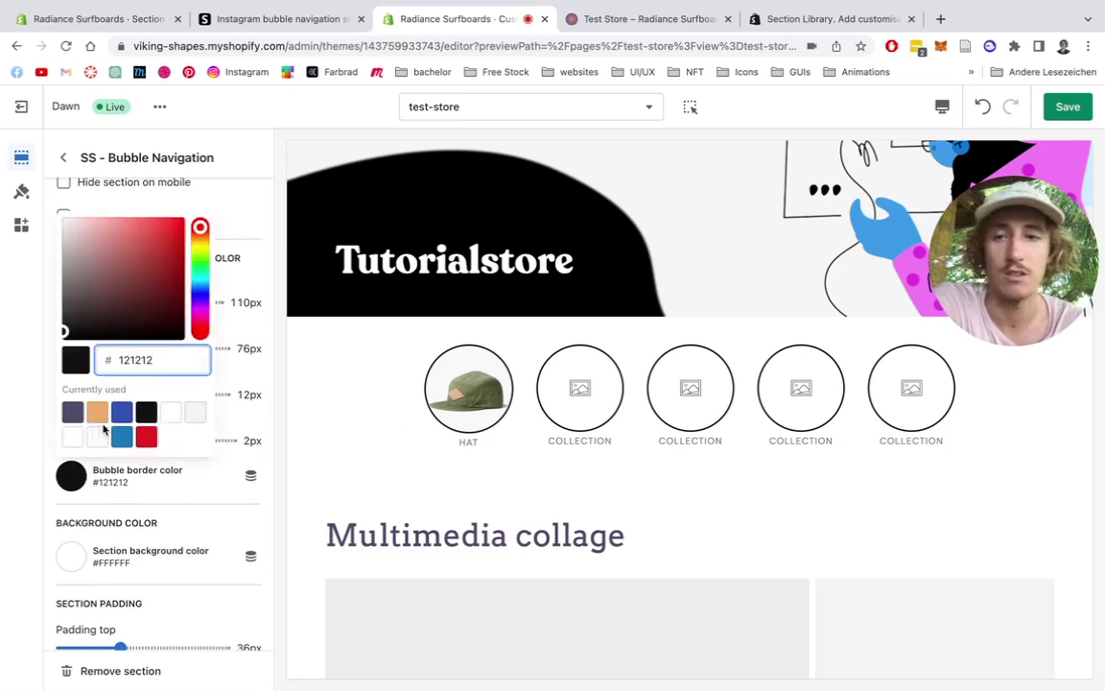
{"action": "left_click", "coordinate": [74, 412]}
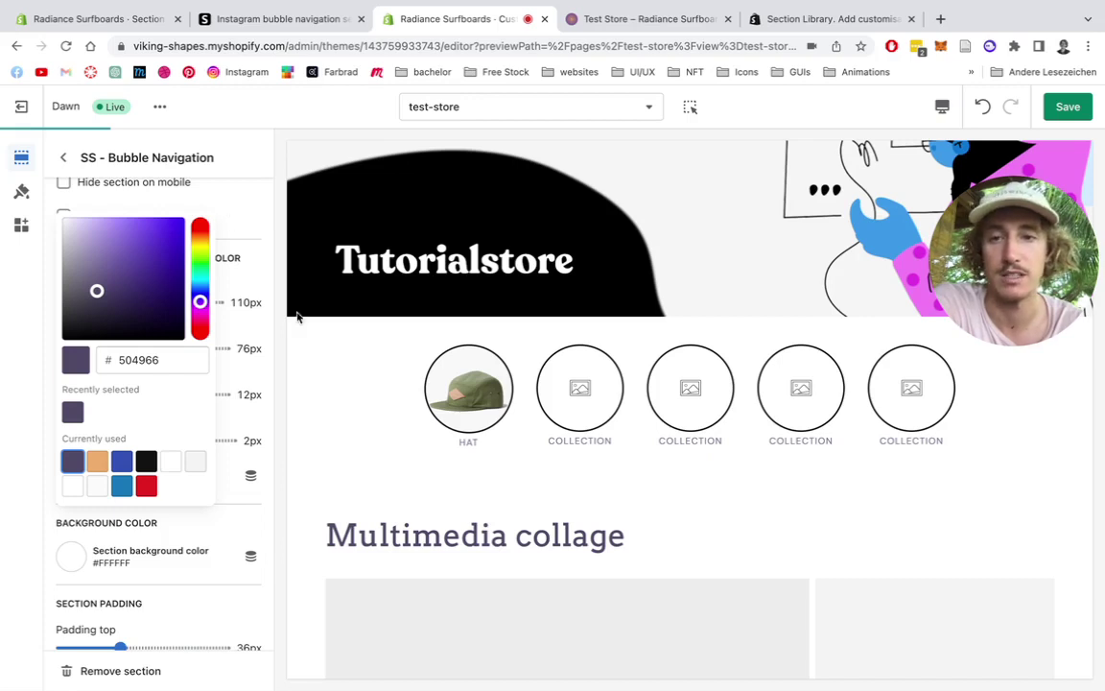
{"action": "left_click", "coordinate": [270, 297]}
{"action": "scroll", "coordinate": [217, 415], "scroll_direction": "down", "scroll_amount": 2}
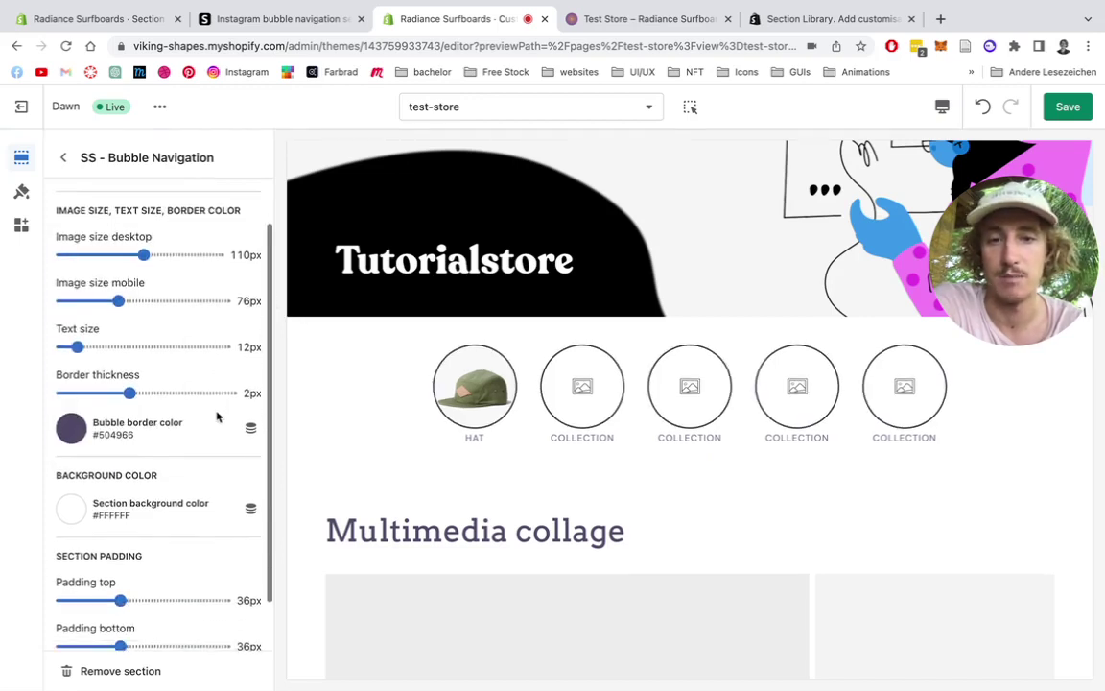
{"action": "scroll", "coordinate": [216, 414], "scroll_direction": "down", "scroll_amount": 1}
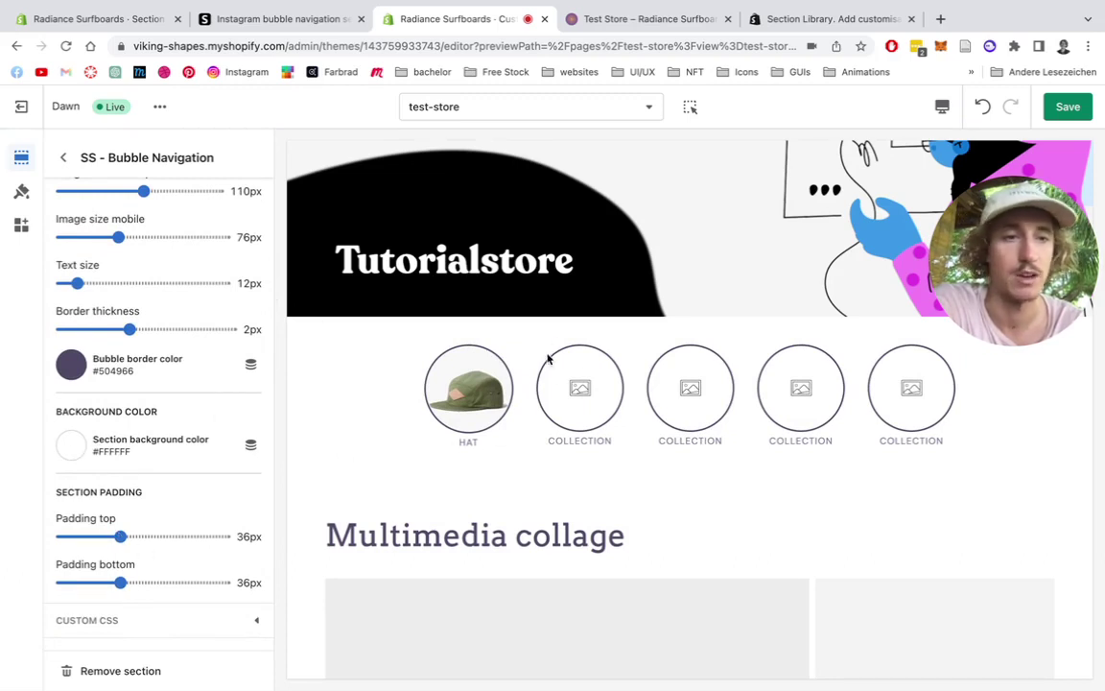
{"action": "left_click", "coordinate": [63, 157]}
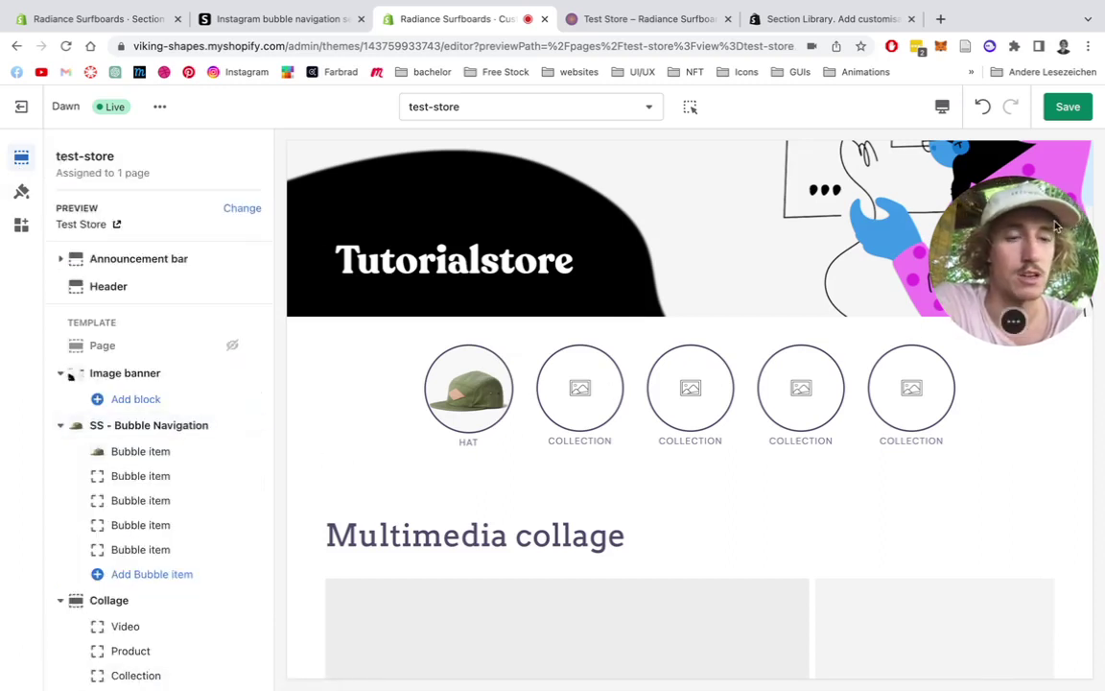
- Adjust elements in the theme editor, then switch to the live Test Store page
{"action": "left_click_drag", "start_coordinate": [1055, 227], "coordinate": [861, 174]}
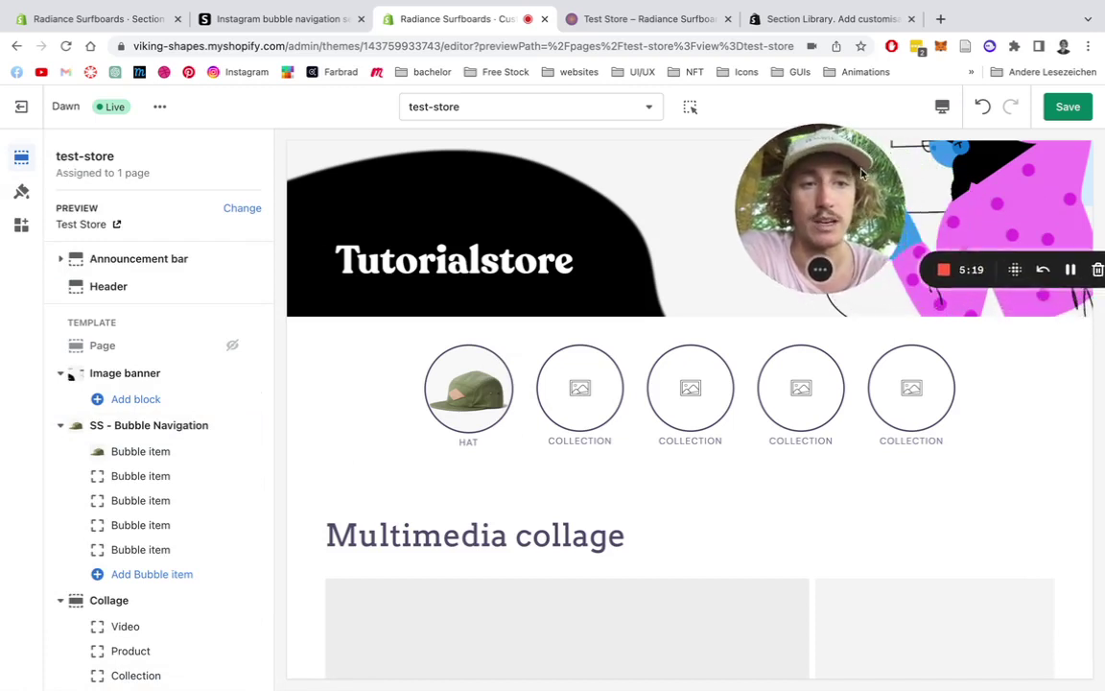
{"action": "left_click", "coordinate": [1073, 276]}
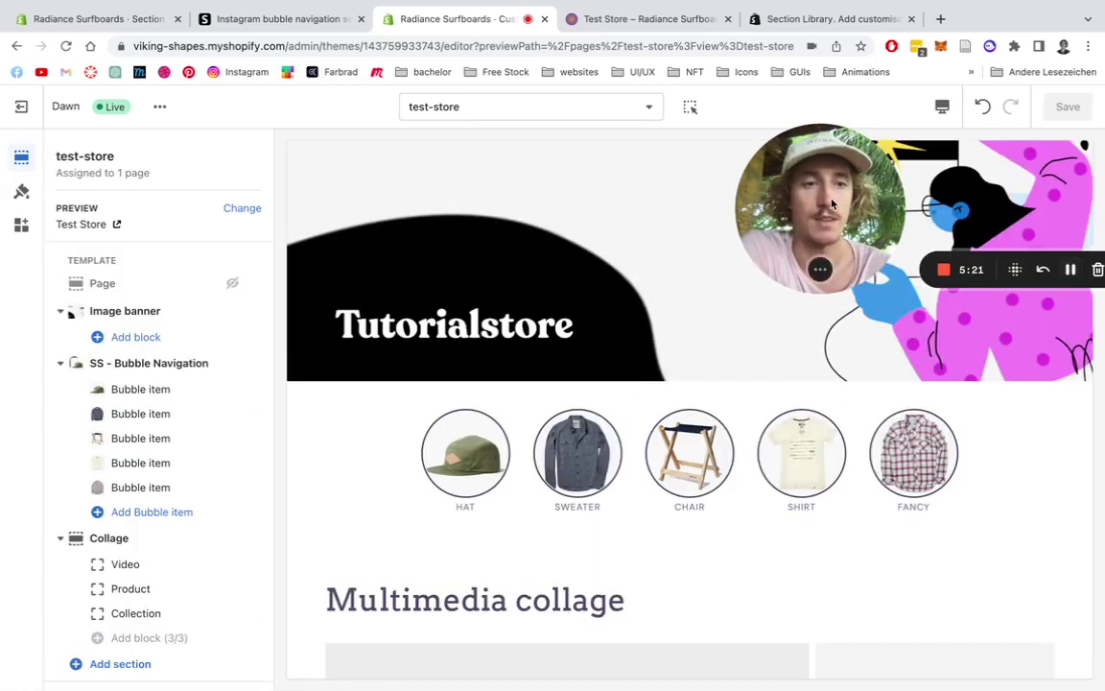
{"action": "left_click_drag", "start_coordinate": [838, 196], "coordinate": [1020, 198]}
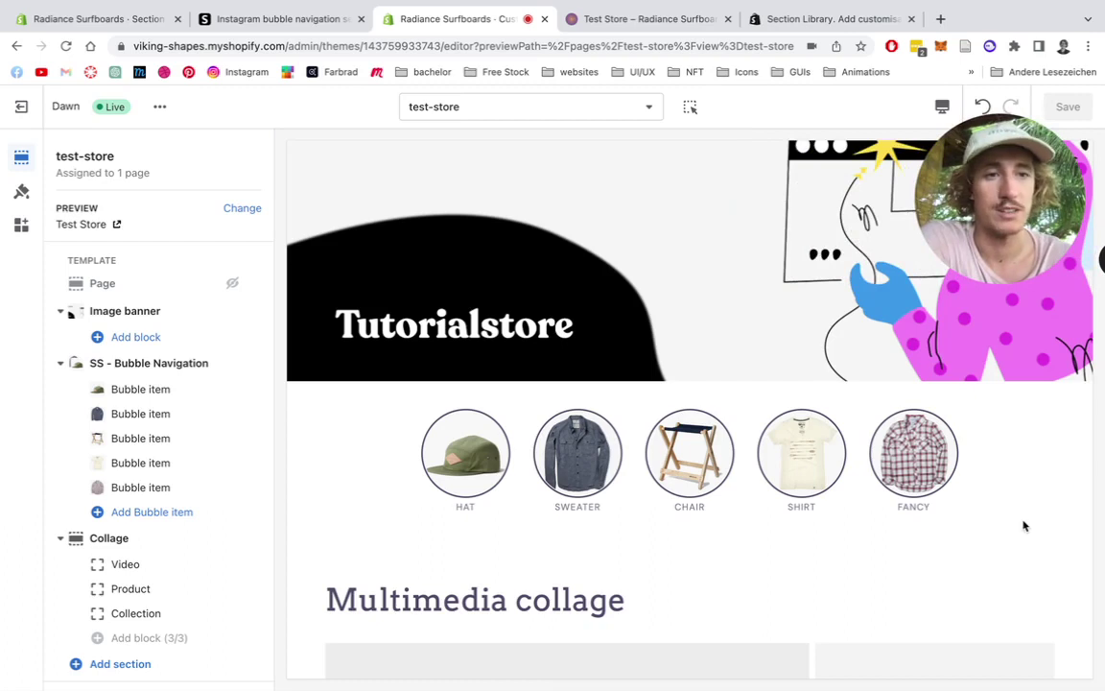
{"action": "mouse_move", "coordinate": [917, 189]}
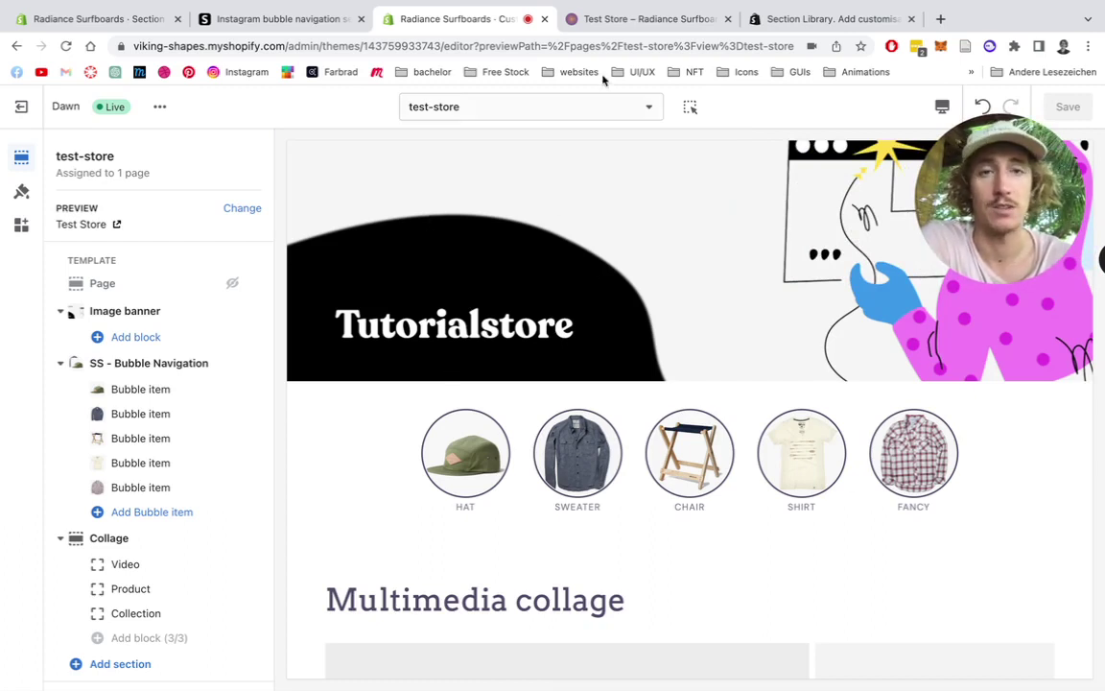
{"action": "mouse_move", "coordinate": [1063, 132]}
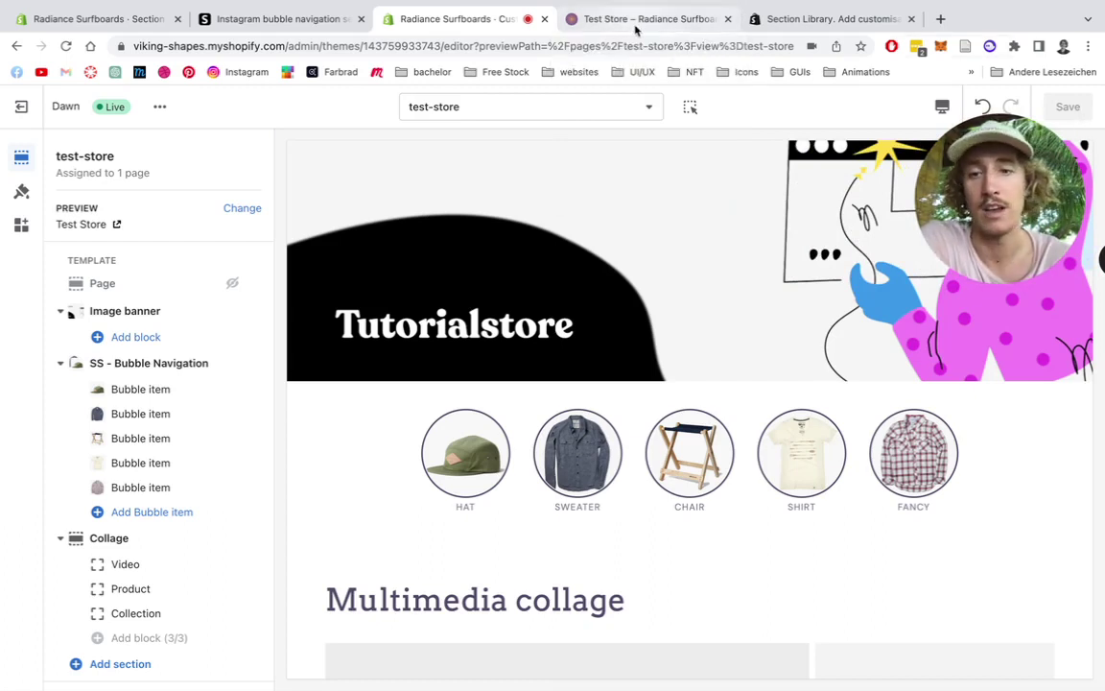
{"action": "left_click", "coordinate": [628, 19]}
- Reload the storefront to show the saved bubbles and dismiss the password-protection notice
{"action": "left_click", "coordinate": [64, 46]}
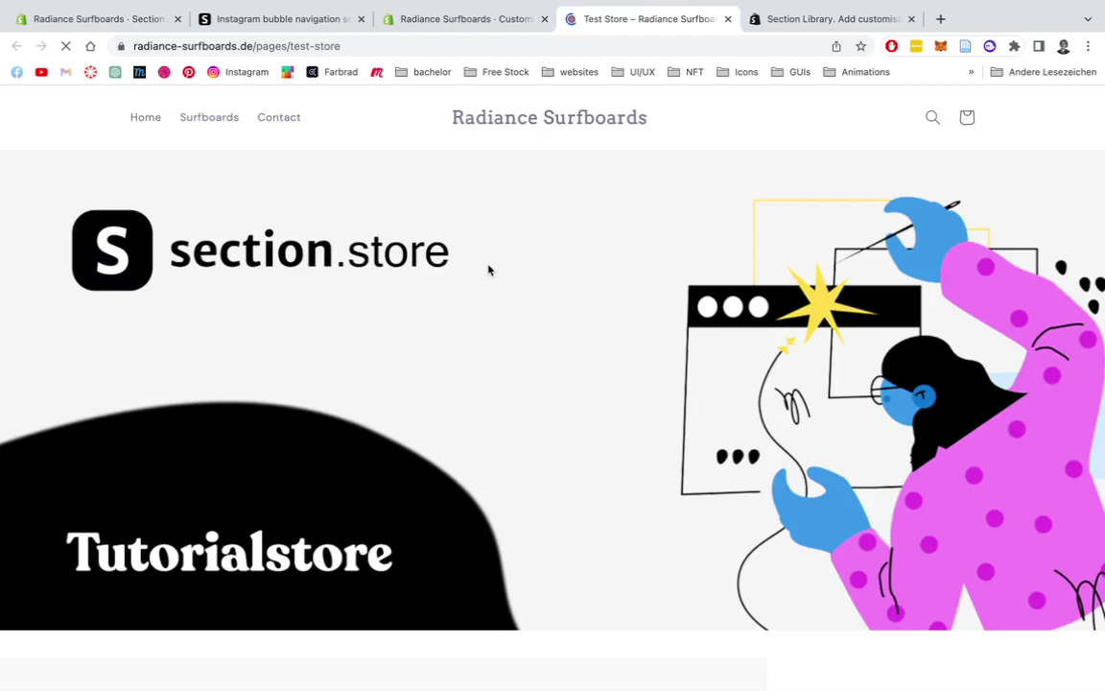
{"action": "scroll", "coordinate": [487, 271], "scroll_direction": "down", "scroll_amount": 5}
{"action": "scroll", "coordinate": [487, 272], "scroll_direction": "down", "scroll_amount": 2}
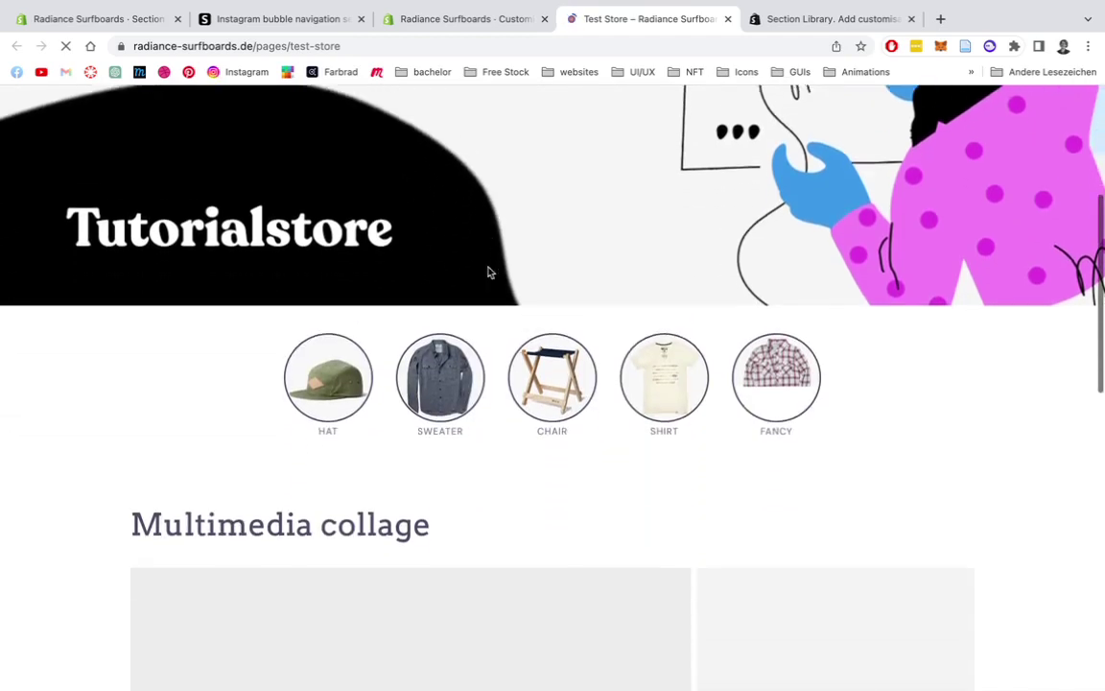
{"action": "scroll", "coordinate": [488, 272], "scroll_direction": "up", "scroll_amount": 1}
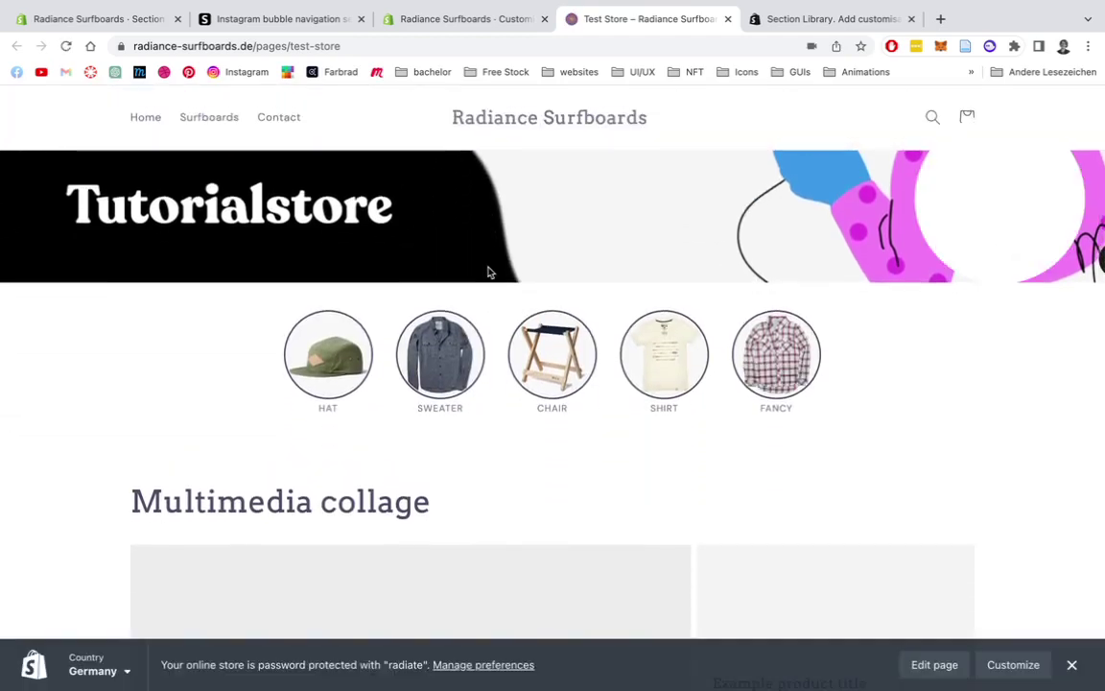
{"action": "left_click", "coordinate": [1071, 665]}
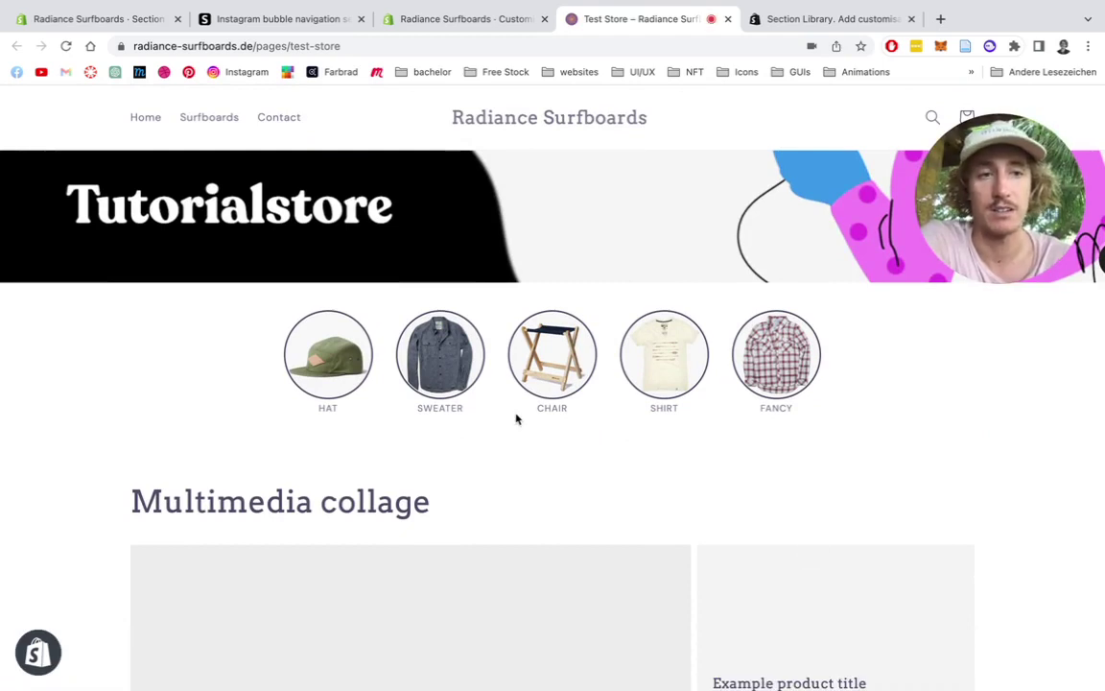
- Check that the HAT bubble leads to All products, then go back to the Test Store page
{"action": "left_click", "coordinate": [339, 357]}
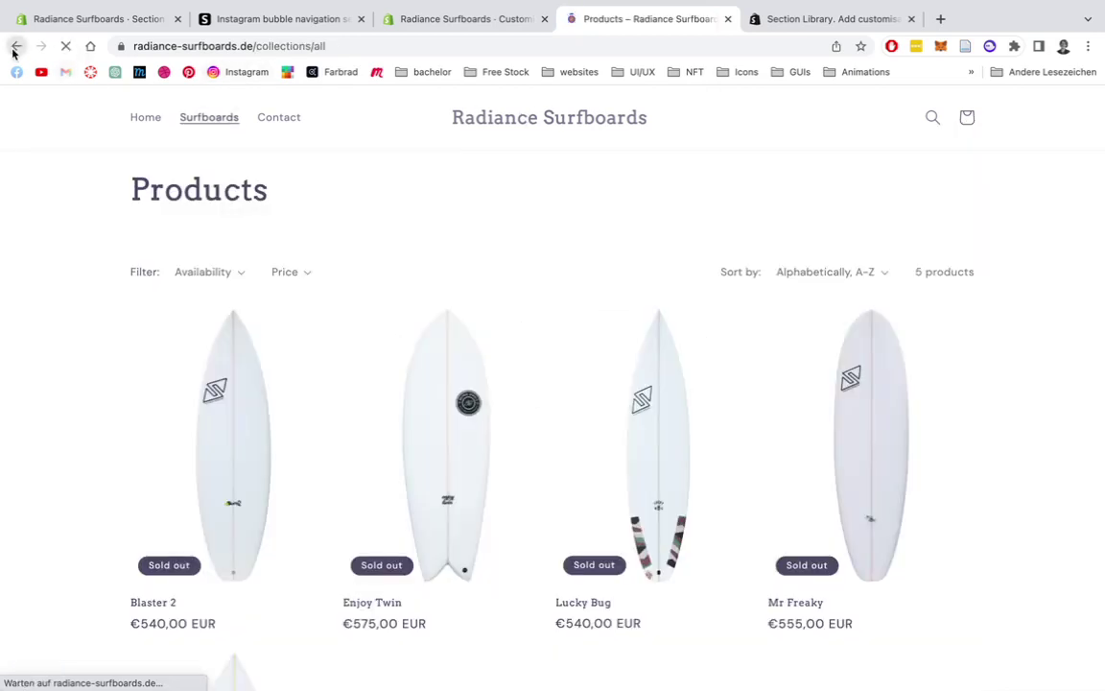
{"action": "left_click", "coordinate": [15, 46]}
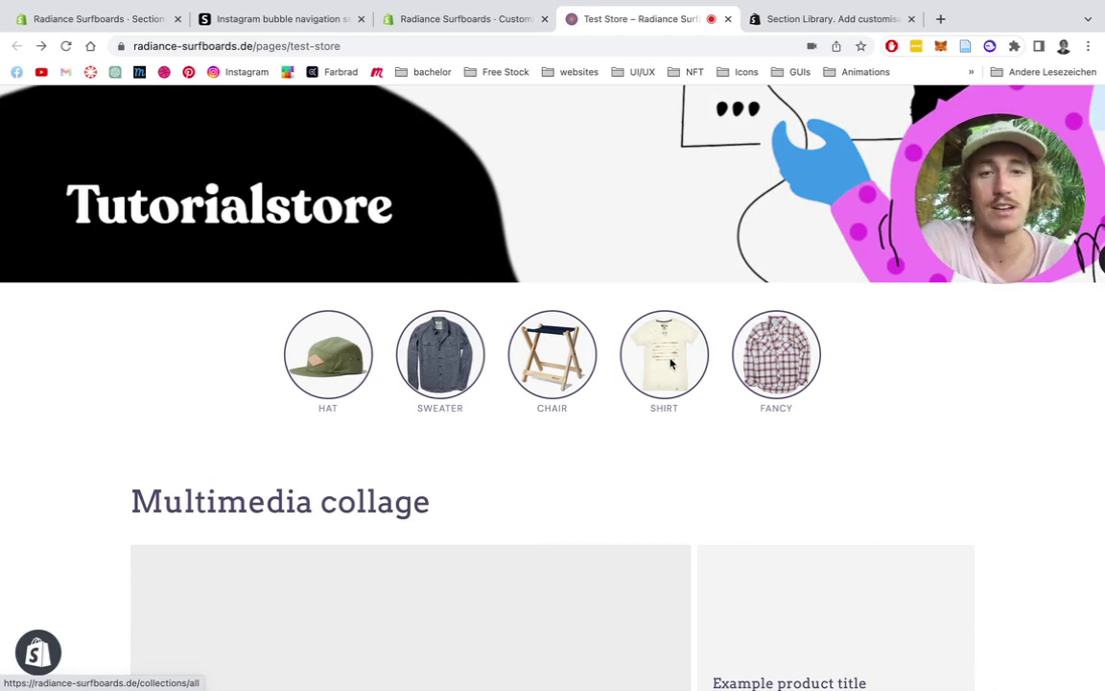
{"action": "mouse_move", "coordinate": [975, 181]}
{"action": "left_click_drag", "start_coordinate": [975, 181], "coordinate": [678, 178]}
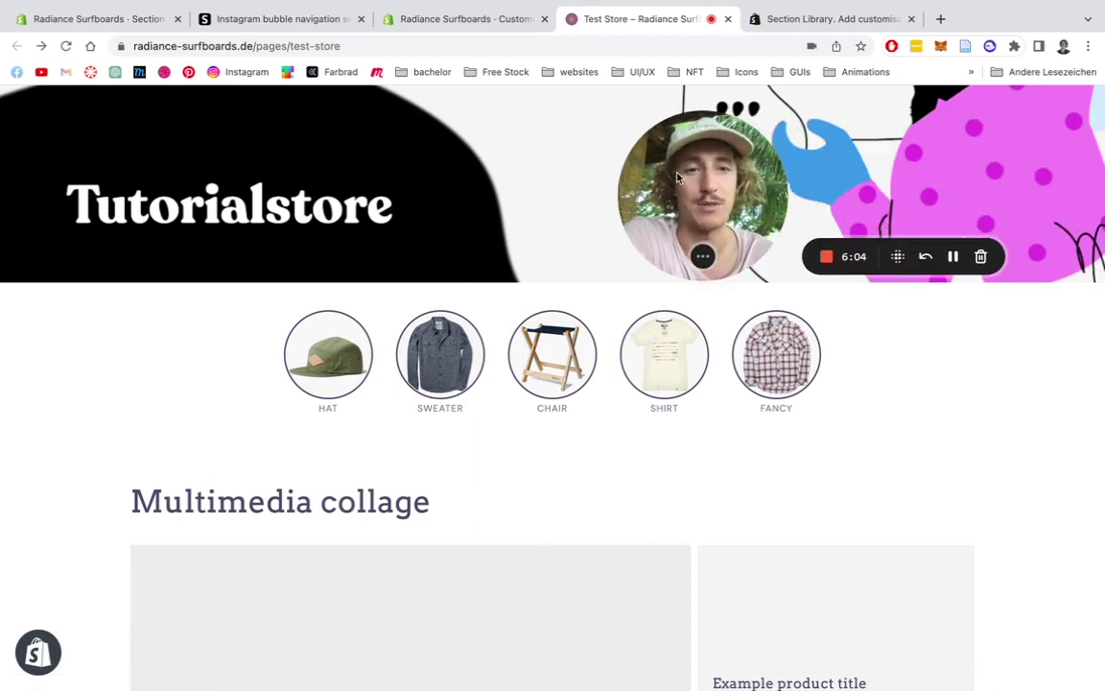